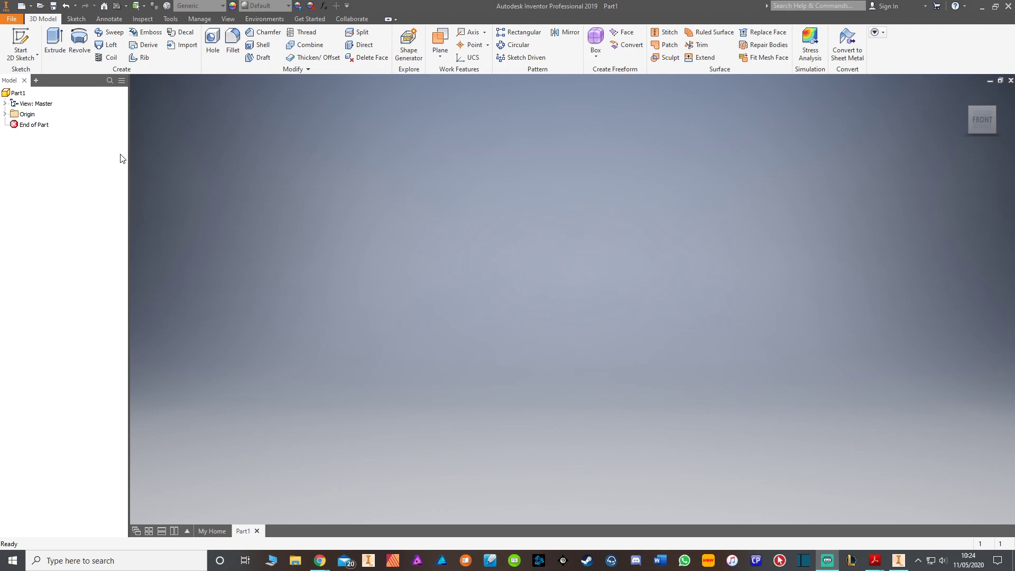
# Step: Start a new 2D sketch on the XZ plane
pyautogui.click(21, 42)
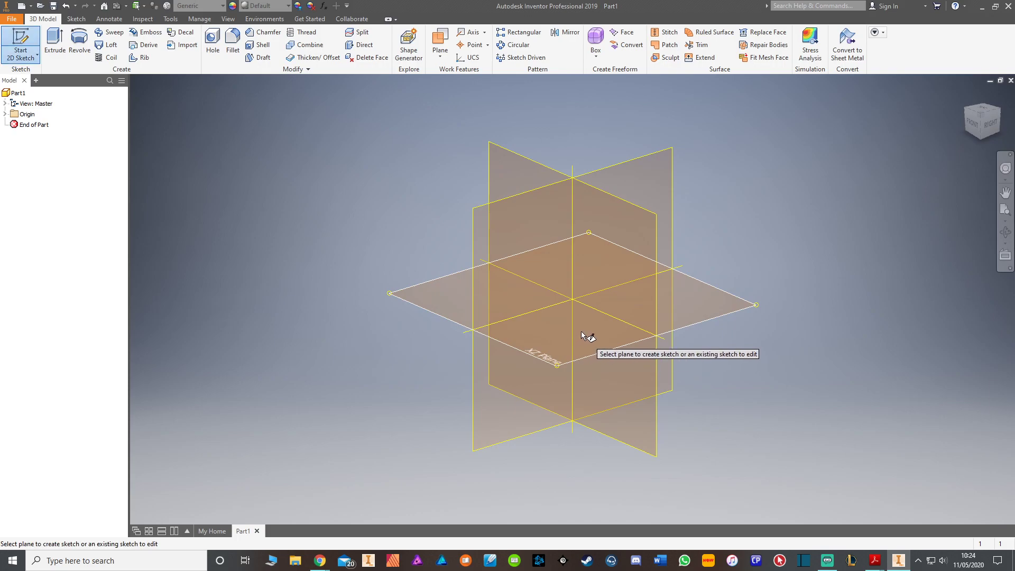
pyautogui.click(580, 332)
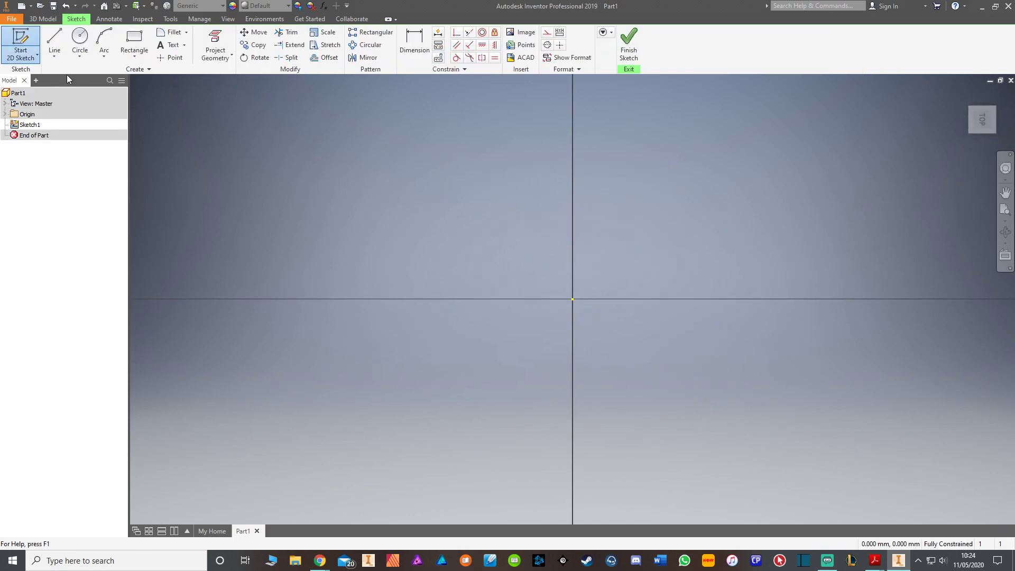
pyautogui.click(80, 38)
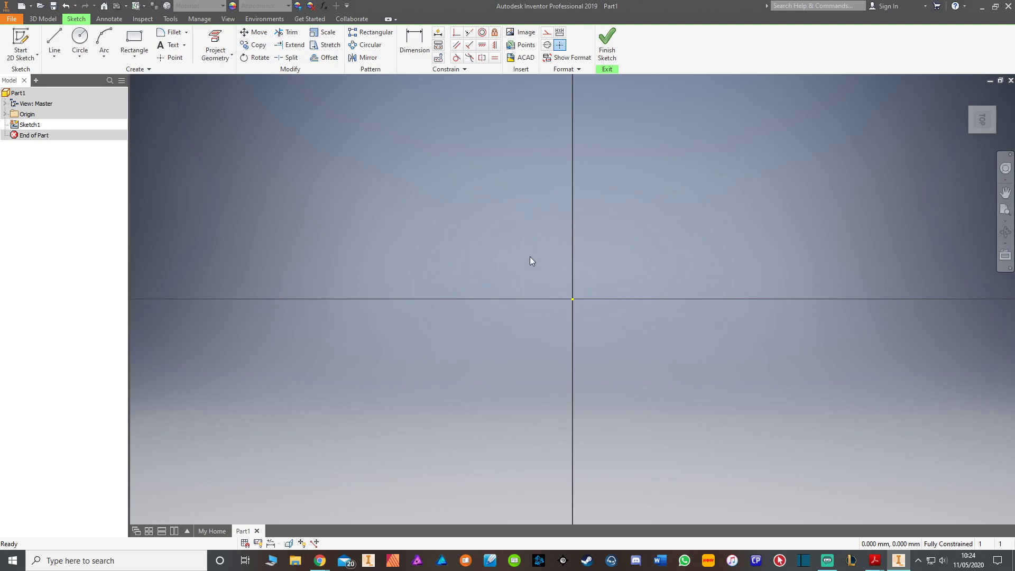
pyautogui.moveTo(580, 272); pyautogui.dragTo(487, 275, button='middle')
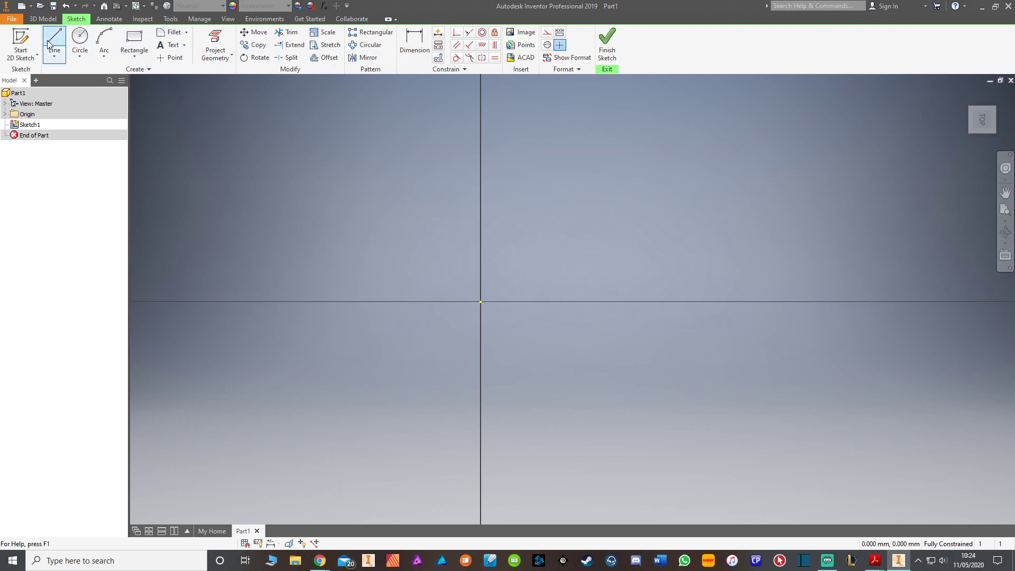
pyautogui.click(74, 42)
# Step: Draw a vertical line in centerline format, about 23 mm long, running through the origin on both sides of the horizontal axis
pyautogui.click(55, 44)
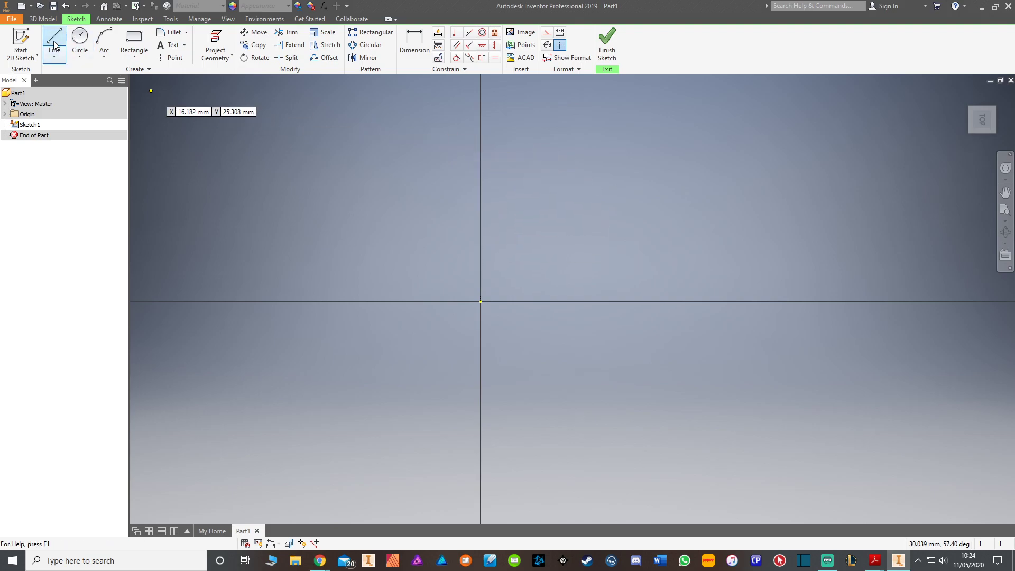
pyautogui.rightClick(491, 144)
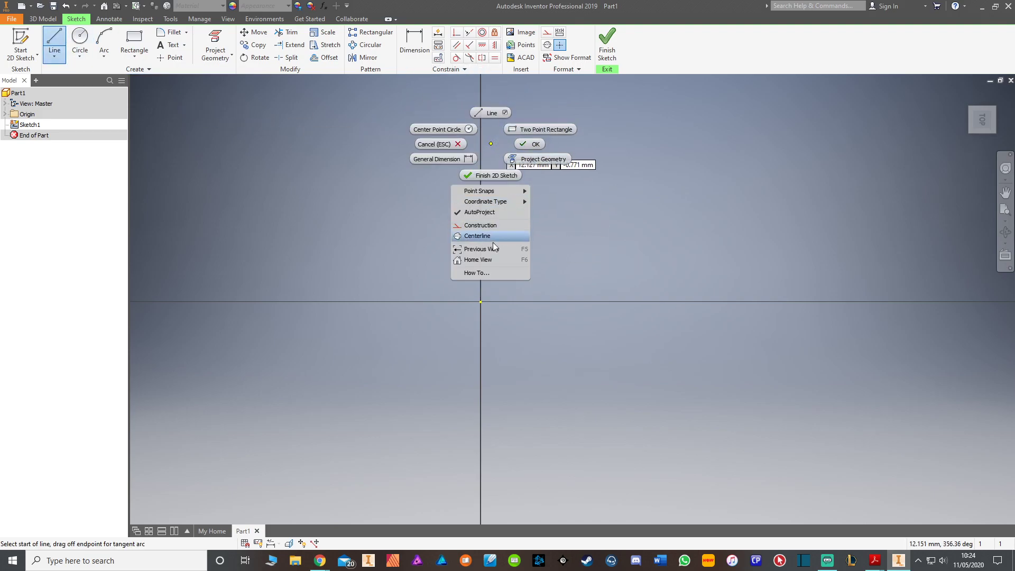
pyautogui.click(496, 238)
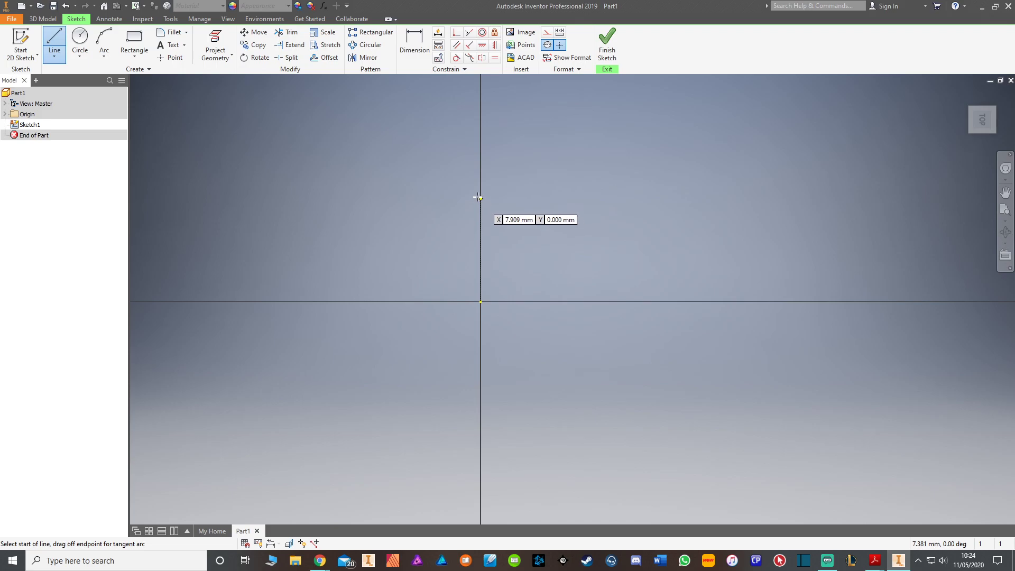
pyautogui.click(482, 144)
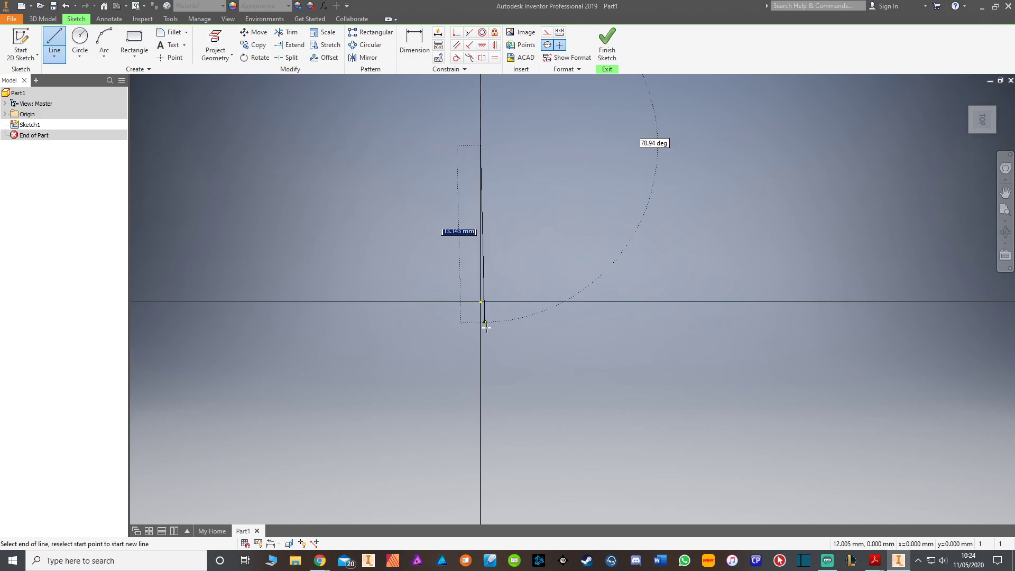
pyautogui.click(481, 444)
pyautogui.rightClick(590, 194)
pyautogui.click(648, 200)
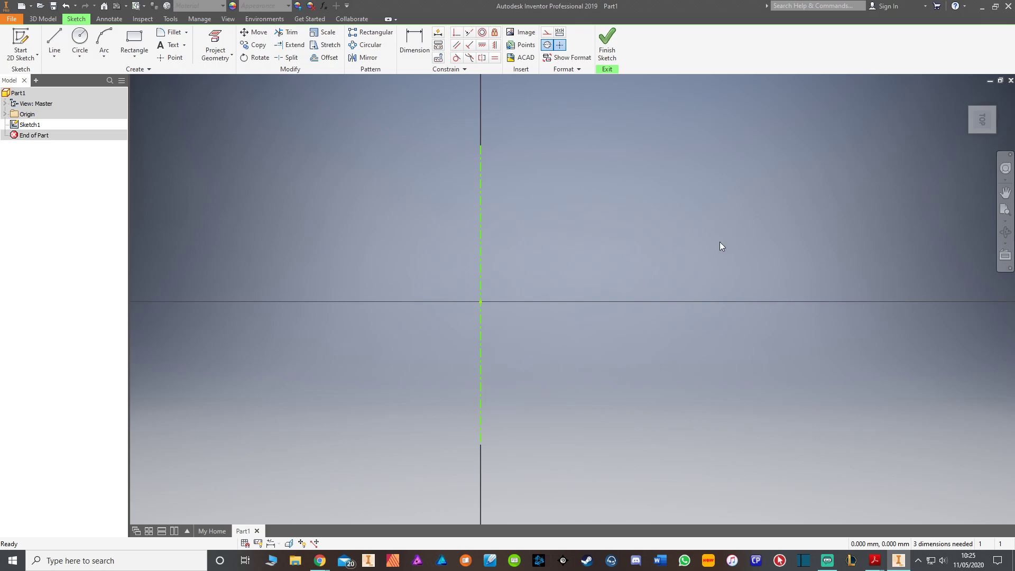
# Step: Turn the centerline format off and draw a 5 mm diameter circle on the horizontal axis, about 11 mm to the right of the centerline
pyautogui.rightClick(595, 170)
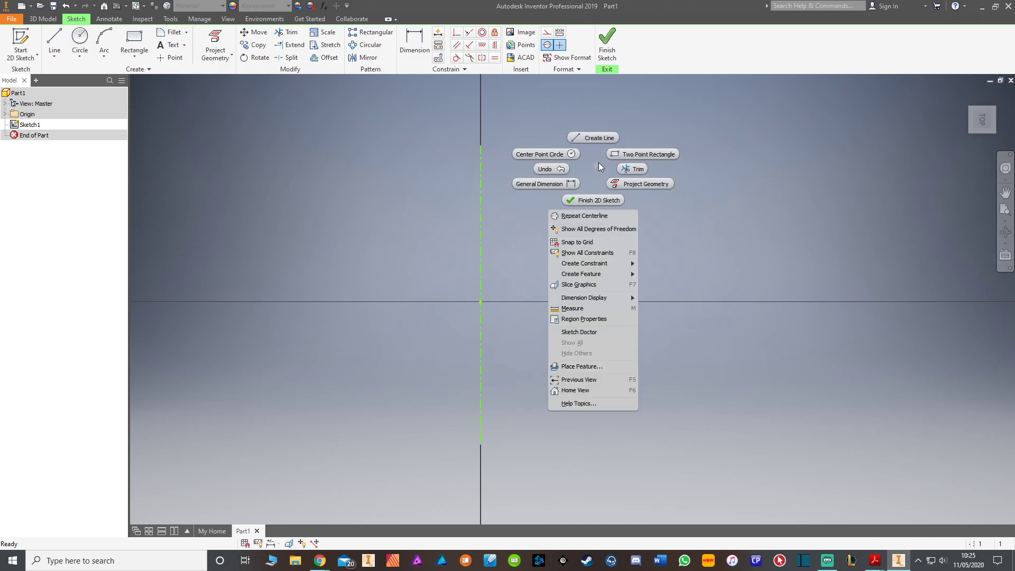
pyautogui.click(61, 34)
pyautogui.rightClick(553, 163)
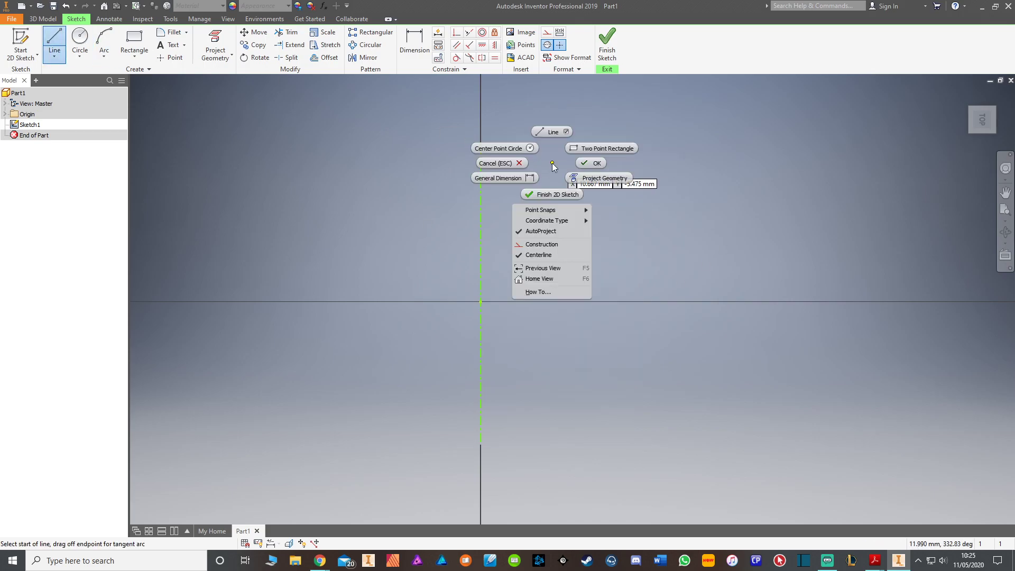
pyautogui.click(555, 255)
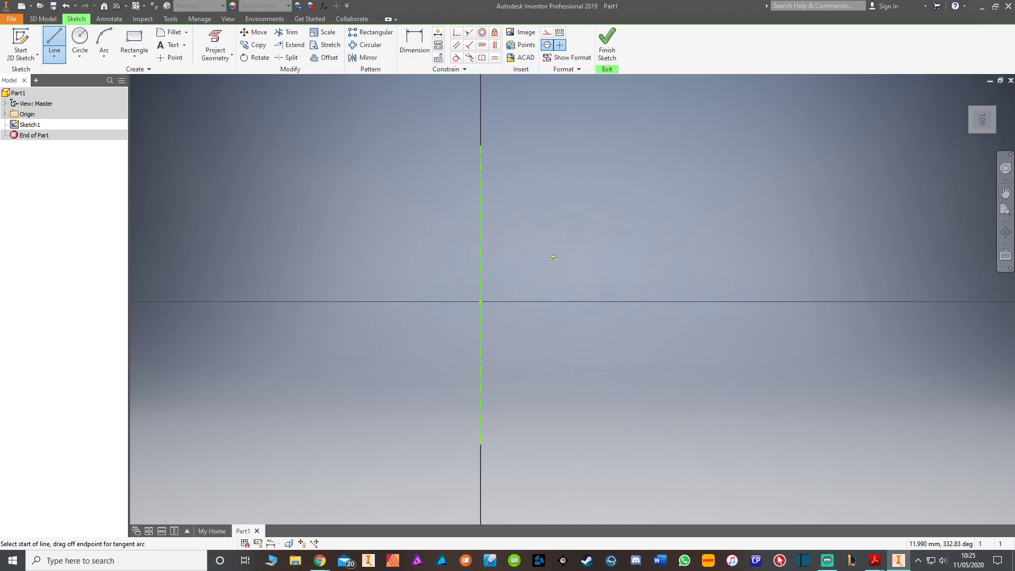
pyautogui.click(80, 35)
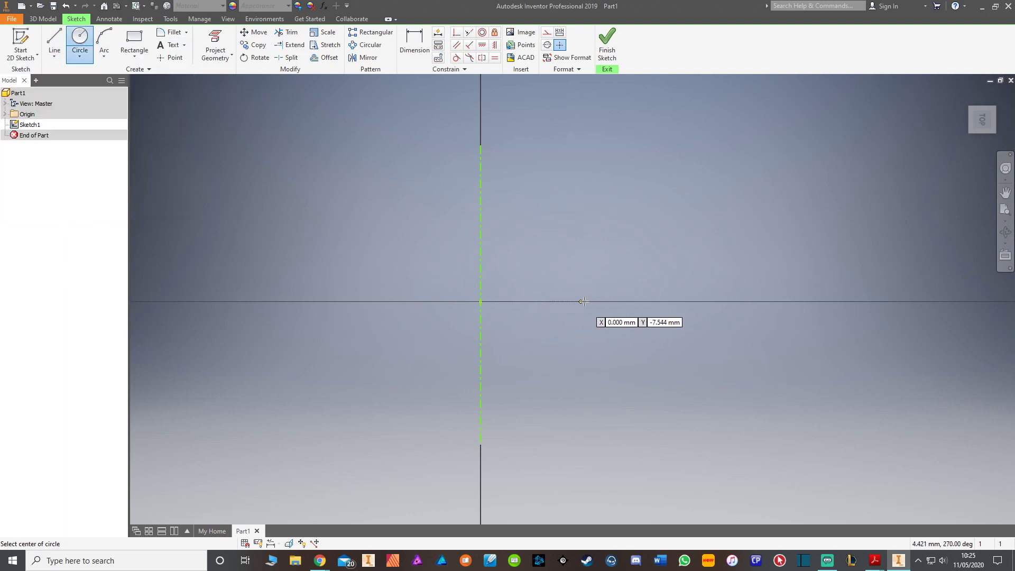
pyautogui.click(630, 302)
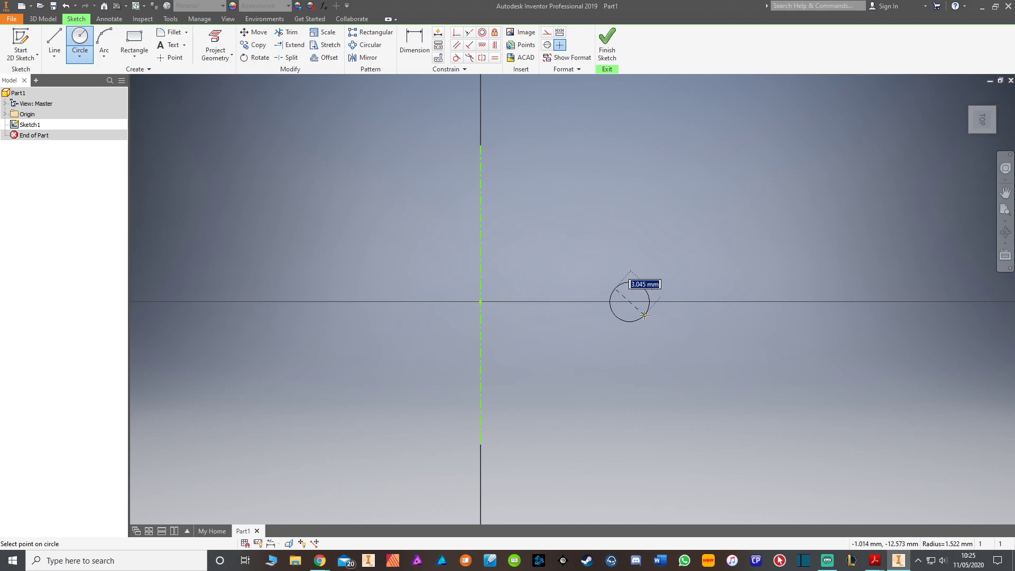
pyautogui.write('5')
pyautogui.press('Return')
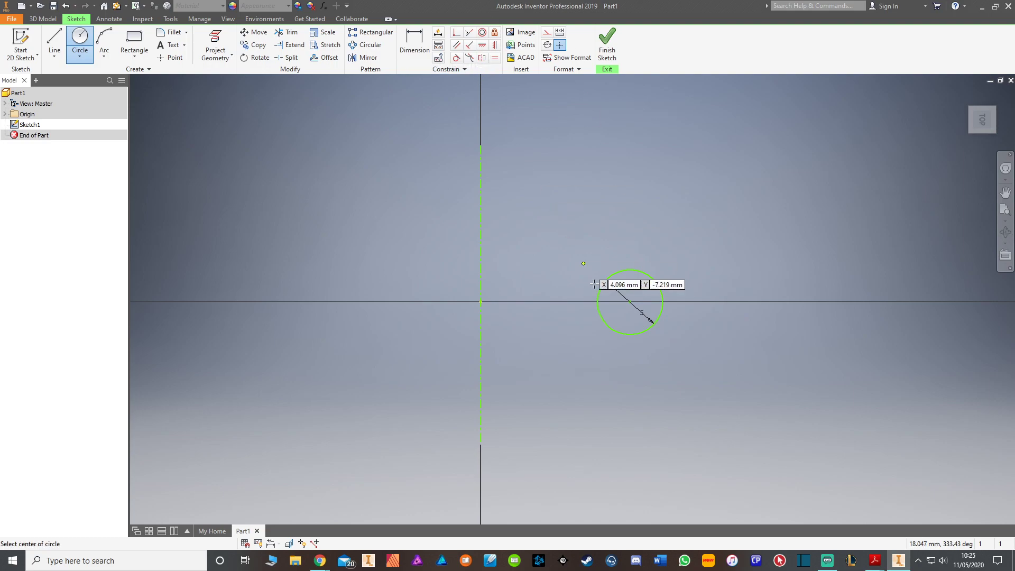
# Step: Dimension the circle about the centerline as a 40 mm diameter and finish the sketch
pyautogui.moveTo(594, 301); pyautogui.dragTo(512, 301, button='middle')
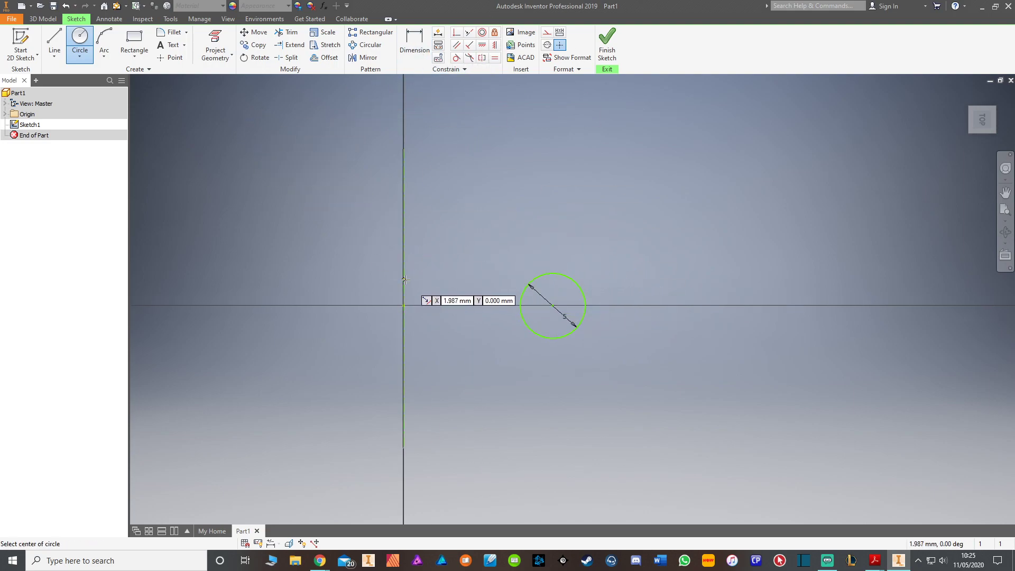
pyautogui.scroll(-2, 547, 286)
pyautogui.press('d')
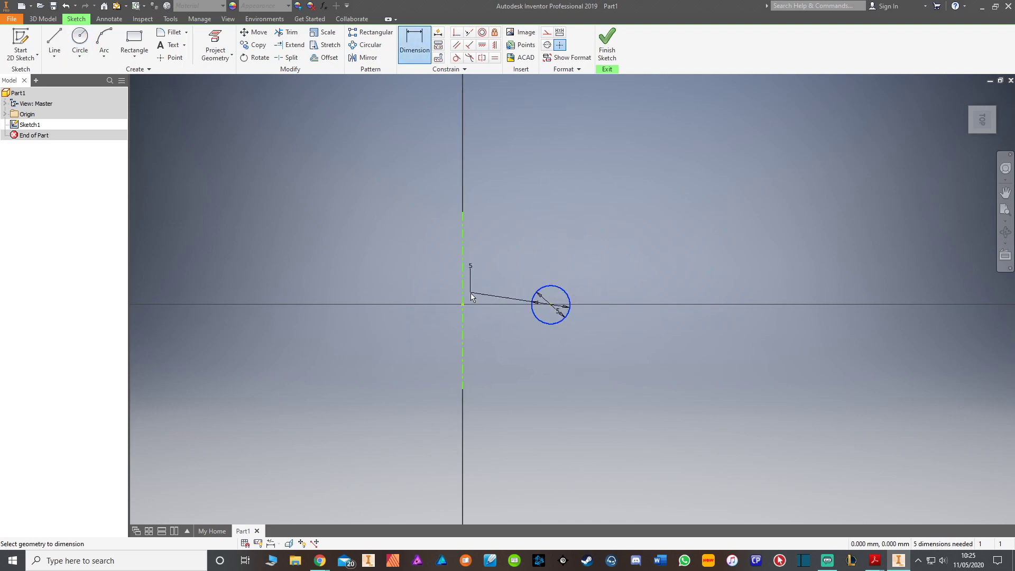
pyautogui.click(462, 310)
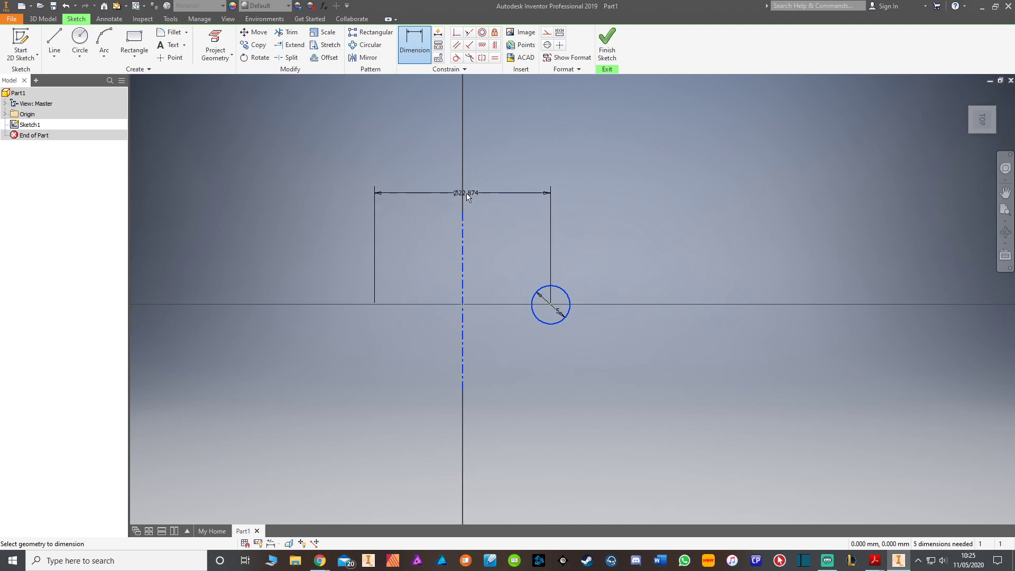
pyautogui.click(465, 176)
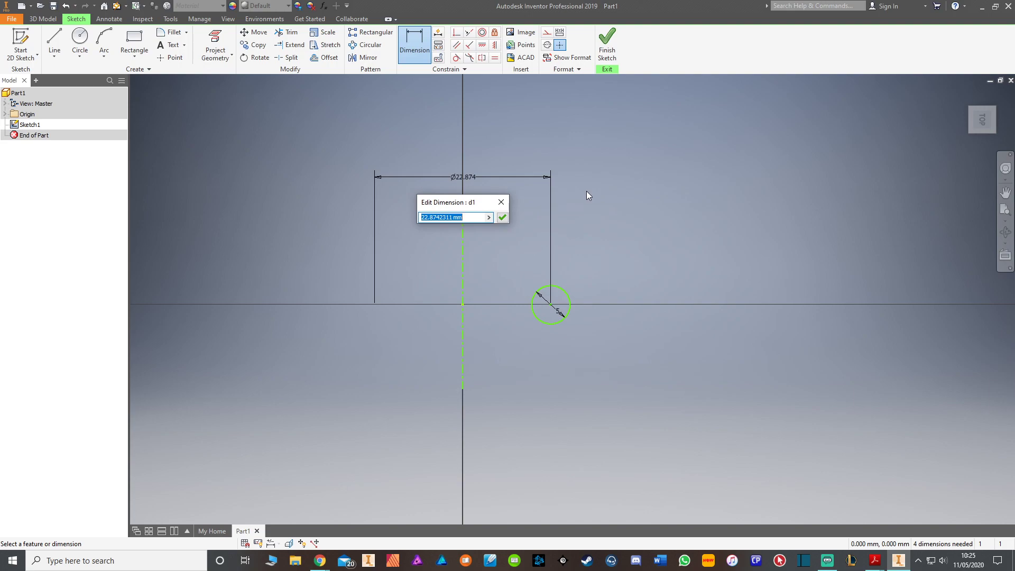
pyautogui.write('40')
pyautogui.press('Return')
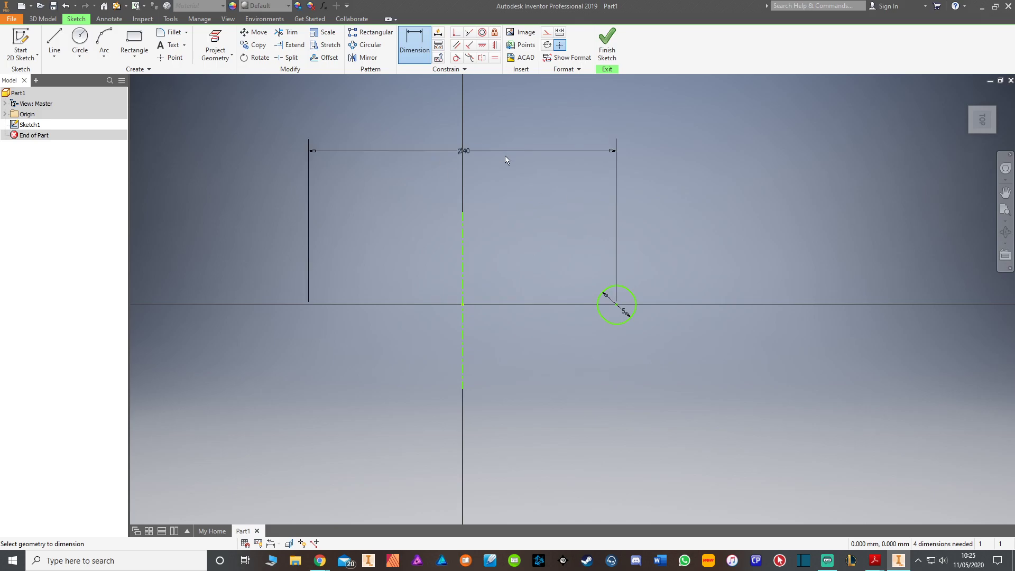
pyautogui.click(606, 52)
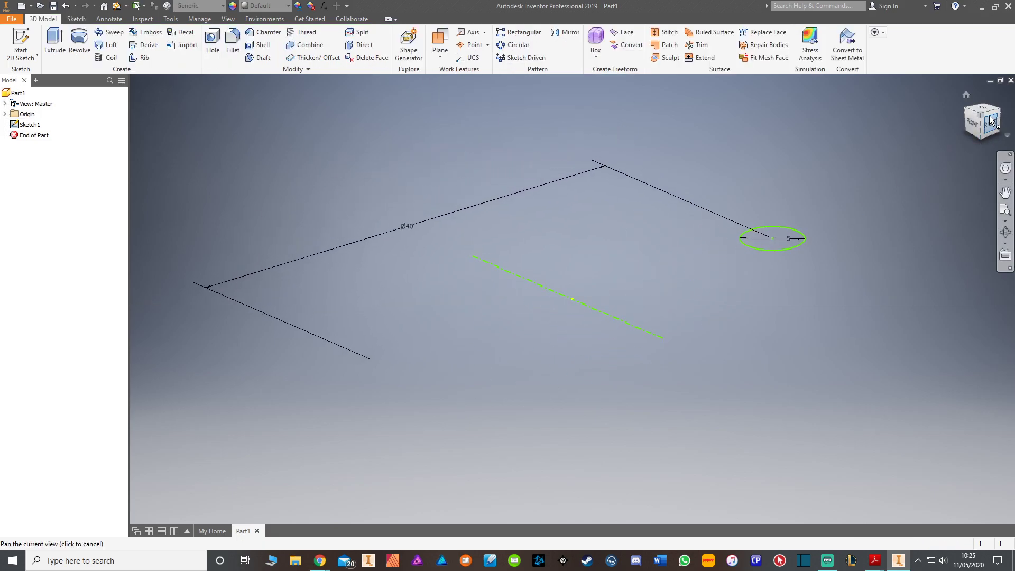
# Step: Start a Coil from the circle profile around the vertical centerline and reverse its axis direction so it rises upward
pyautogui.click(990, 115)
pyautogui.click(994, 108)
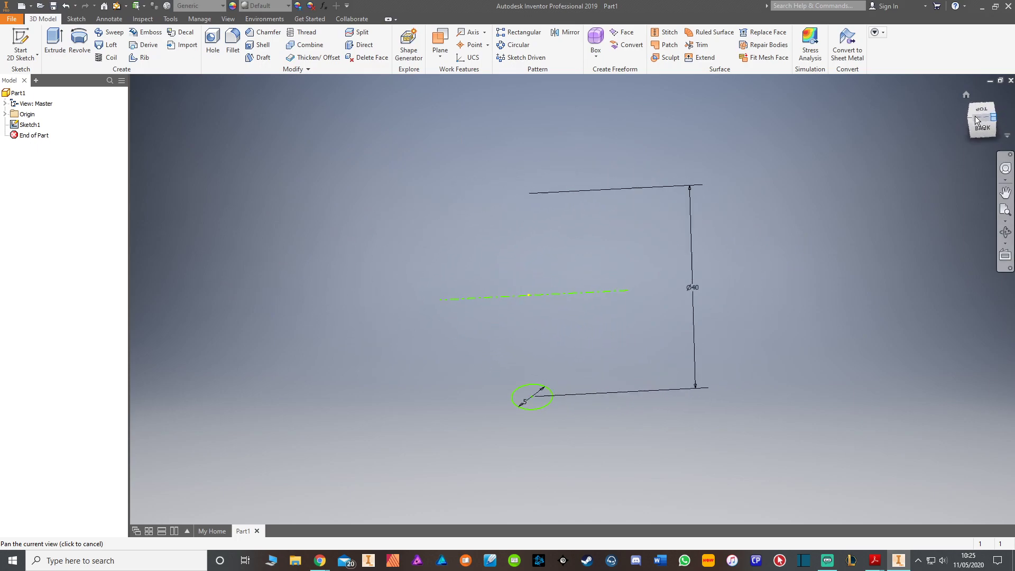
pyautogui.click(984, 109)
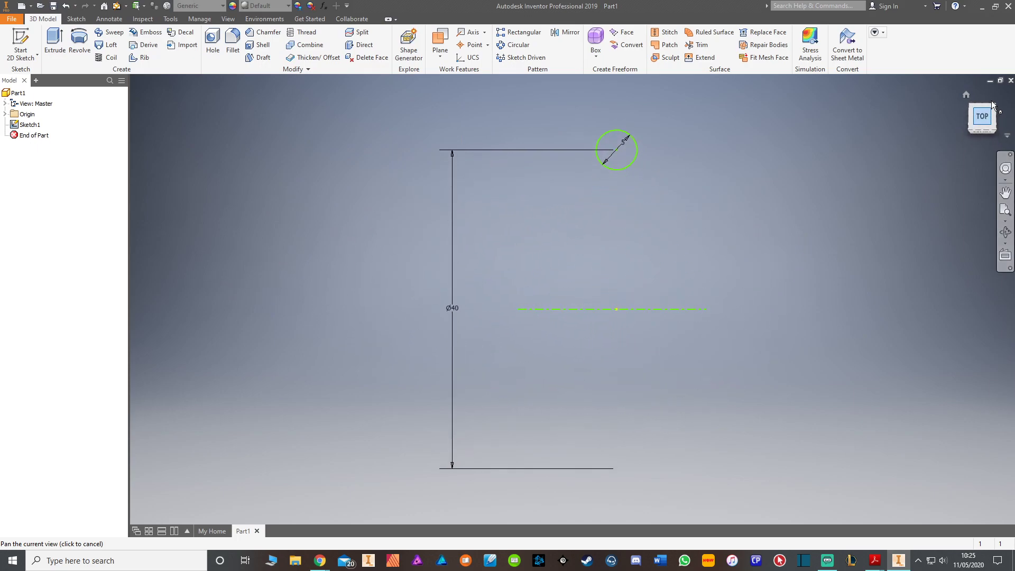
pyautogui.click(1005, 105)
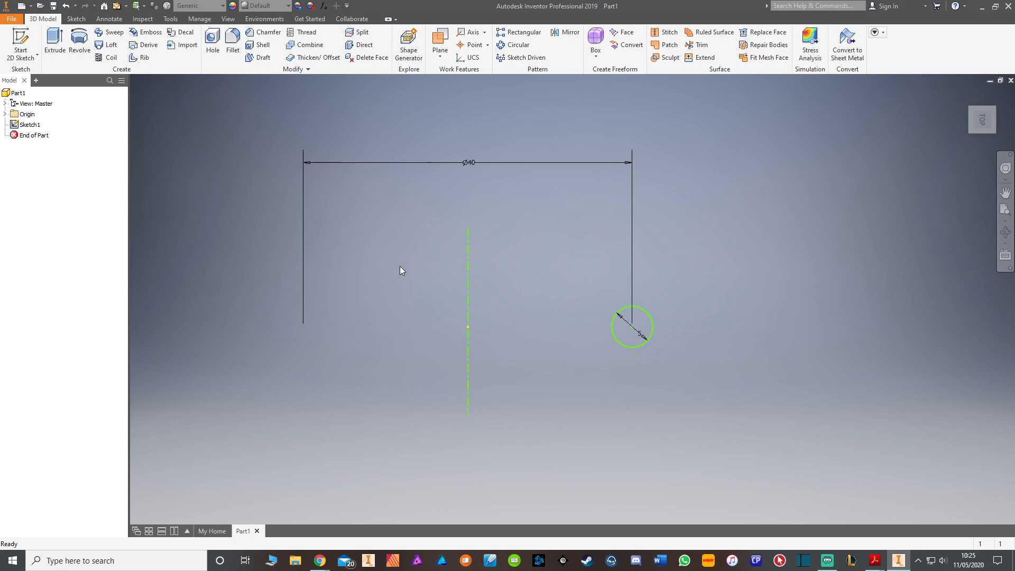
pyautogui.click(108, 58)
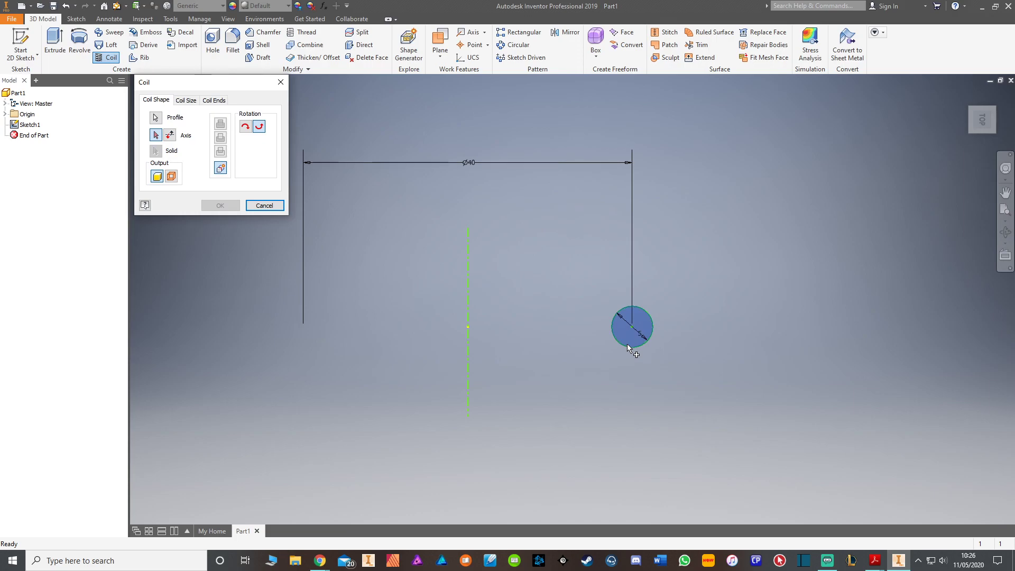
pyautogui.click(155, 136)
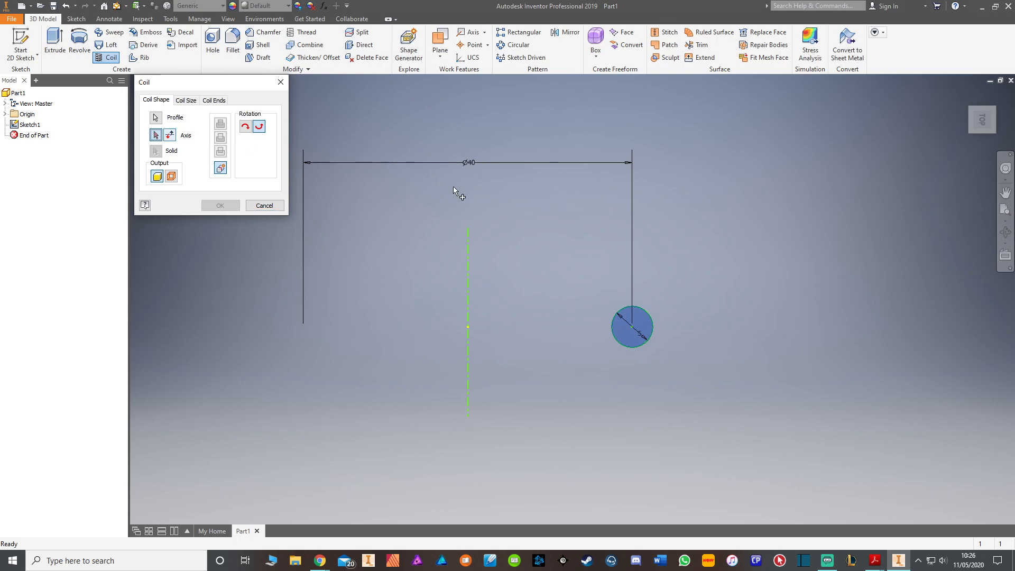
pyautogui.click(468, 281)
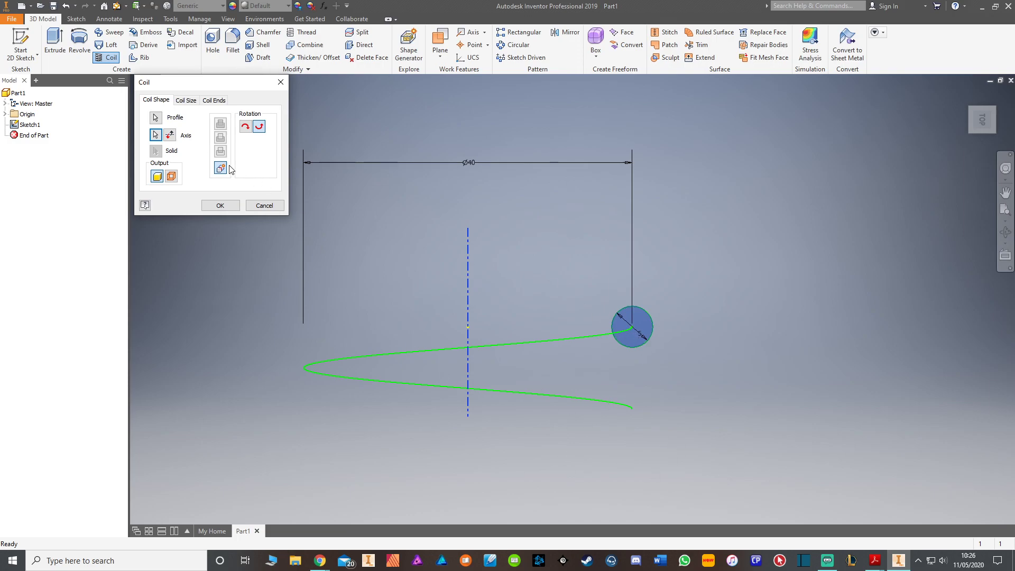
pyautogui.click(170, 135)
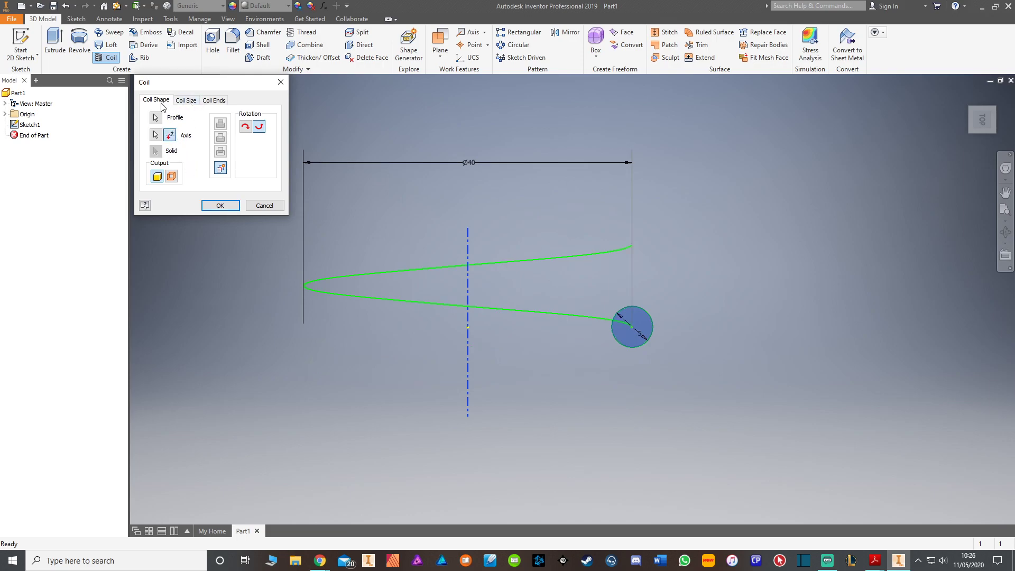
pyautogui.moveTo(456, 283); pyautogui.dragTo(478, 340, button='middle')
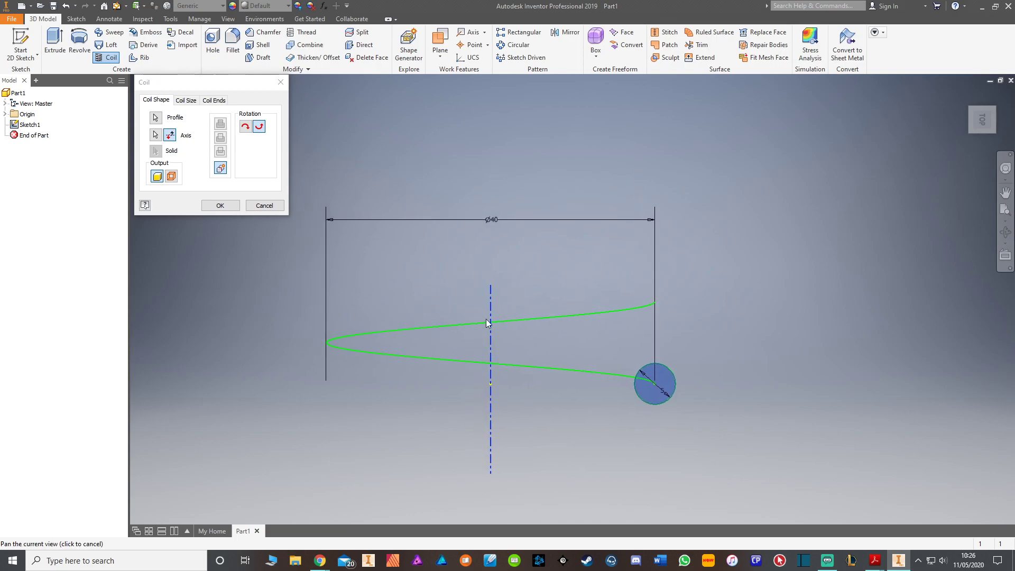
# Step: Define the coil size by Pitch and Height
pyautogui.click(192, 101)
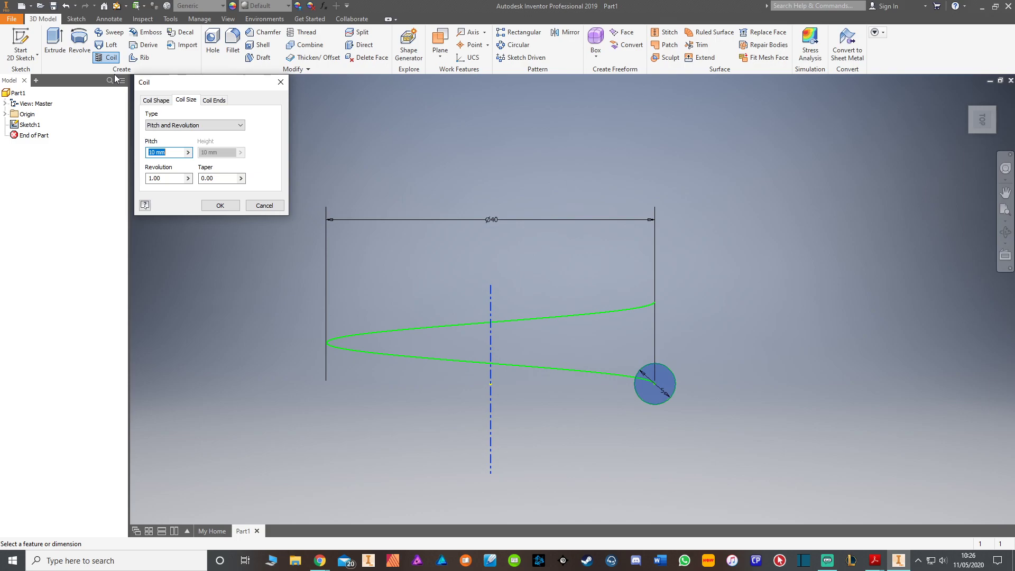
pyautogui.click(185, 125)
pyautogui.click(185, 125)
pyautogui.click(184, 125)
pyautogui.click(183, 149)
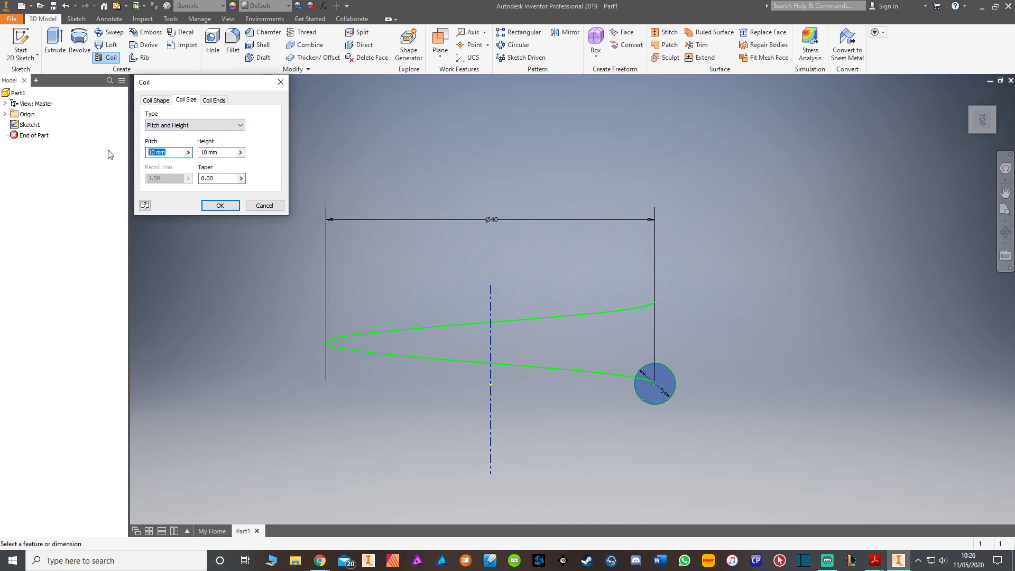
pyautogui.write('50')
pyautogui.press('BackSpace')
pyautogui.press('BackSpace')
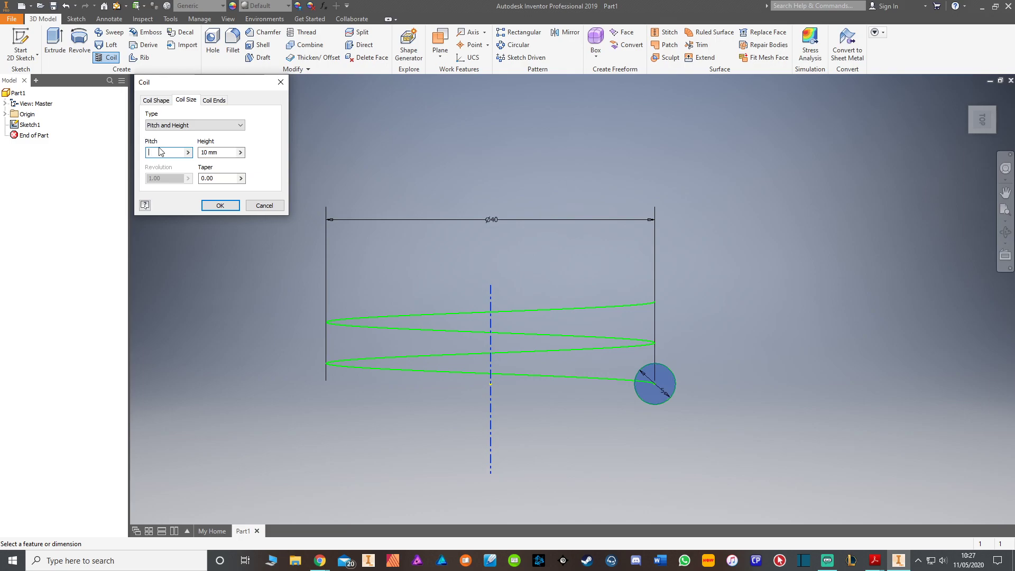
pyautogui.click(229, 153)
# Step: Set the coil pitch to 1 mm and the height to 50 mm, and try to create the coil
pyautogui.click(162, 154)
pyautogui.write('1')
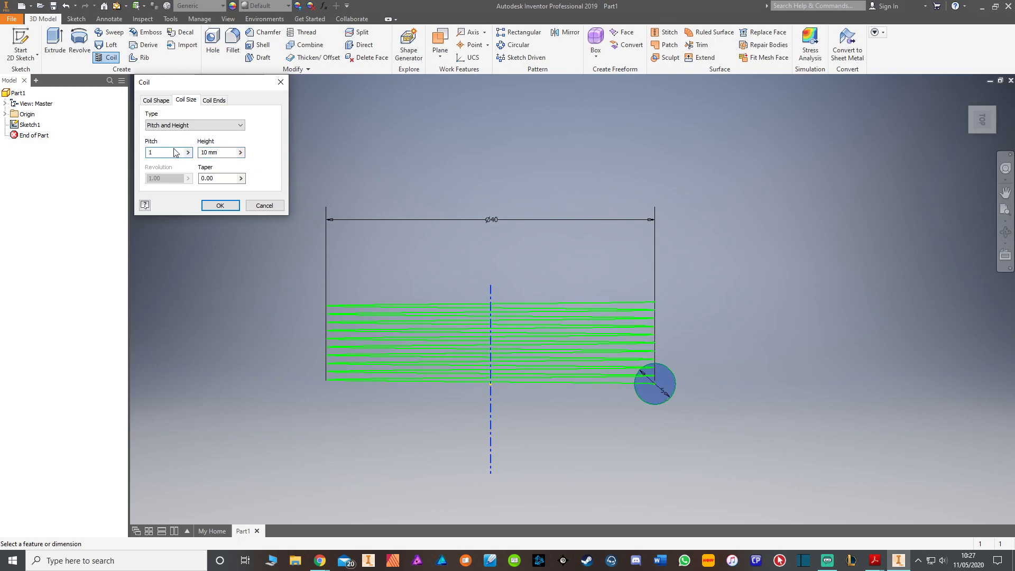
pyautogui.press('Tab')
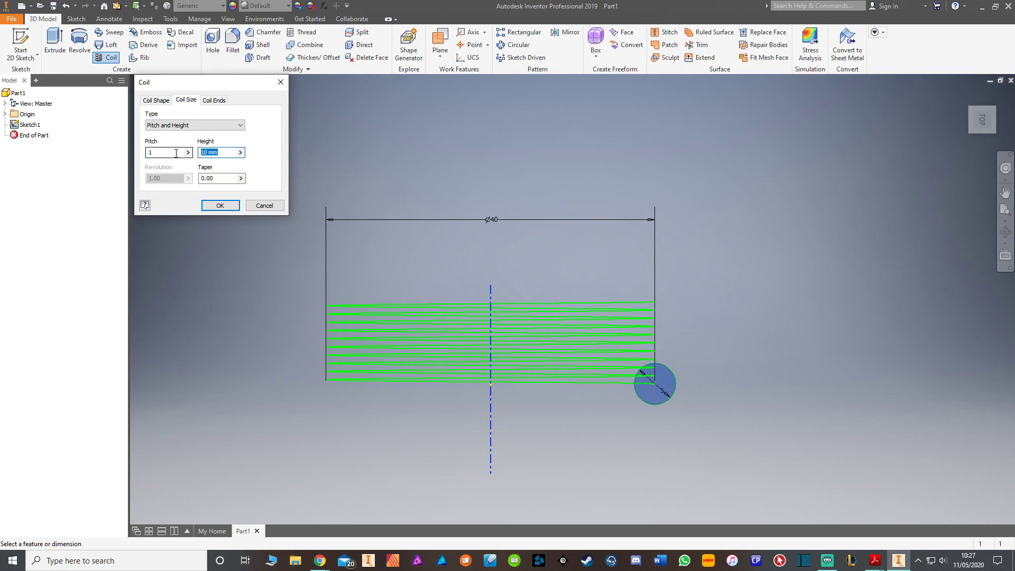
pyautogui.write('50')
pyautogui.moveTo(392, 294); pyautogui.dragTo(390, 407, button='middle')
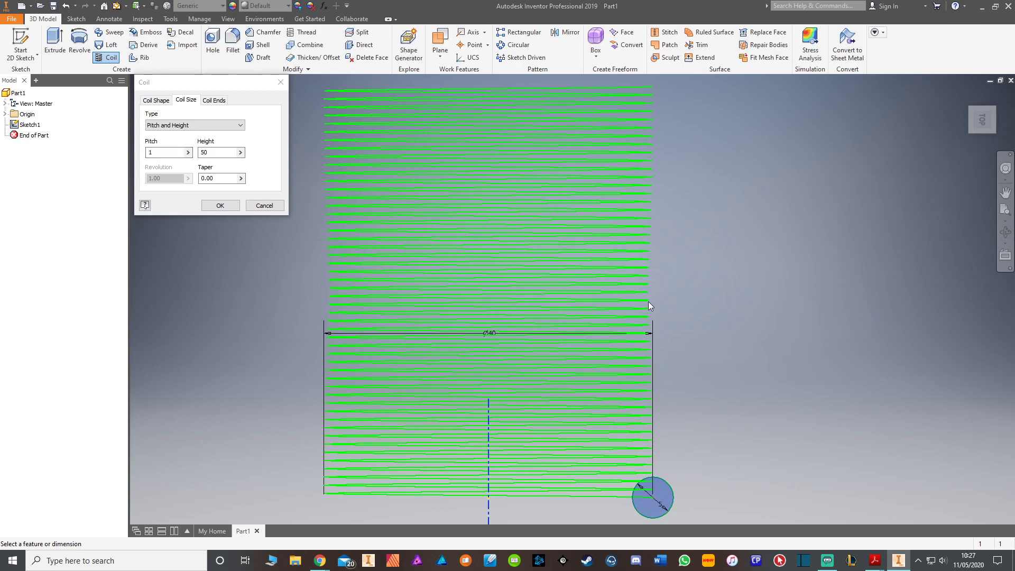
pyautogui.click(234, 208)
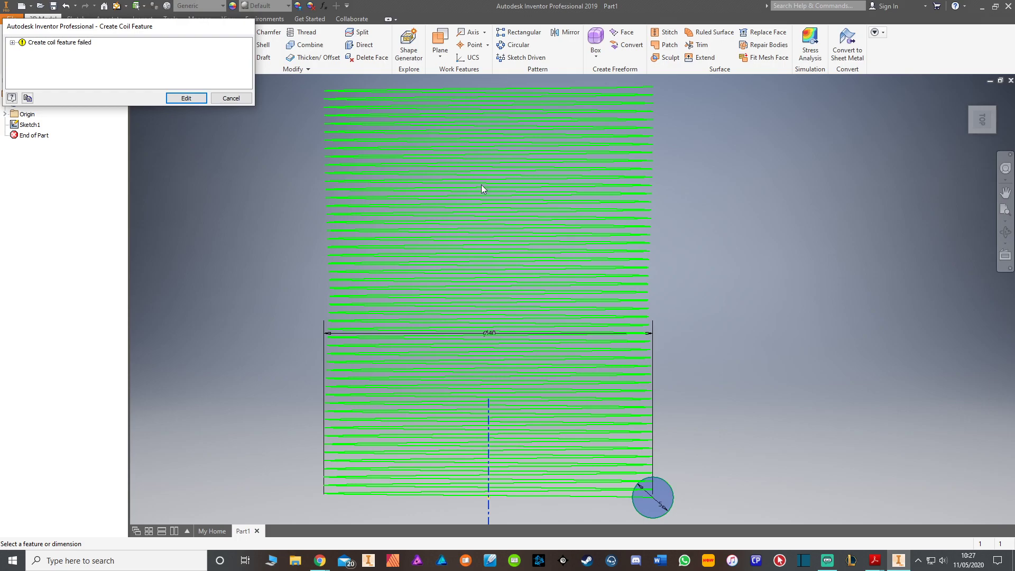
# Step: Return to the coil's size settings and try a 20 mm pitch before setting the pitch to 10 mm
pyautogui.click(186, 99)
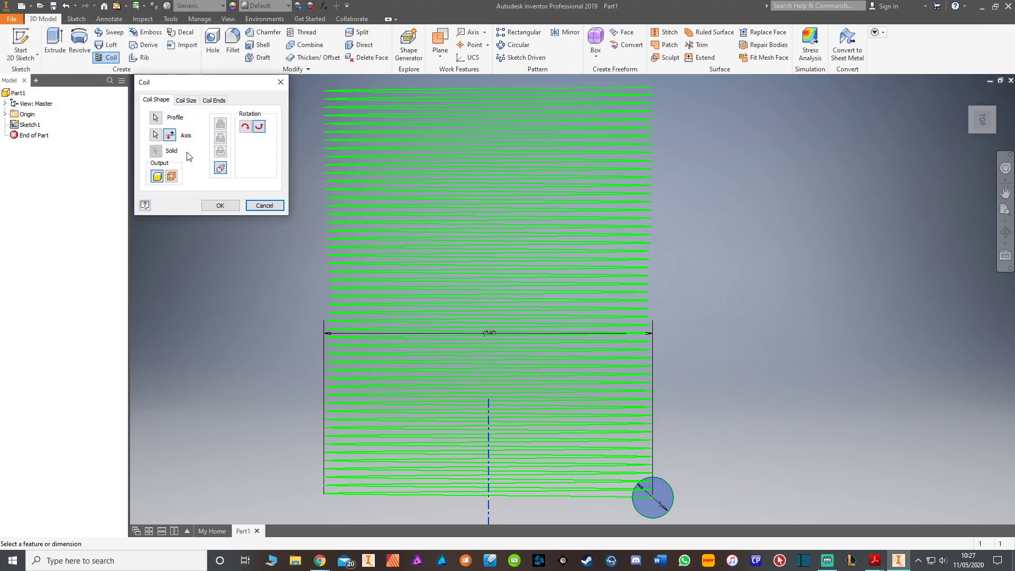
pyautogui.click(186, 100)
pyautogui.press('Tab')
pyautogui.hotkey('shift', 'Tab')
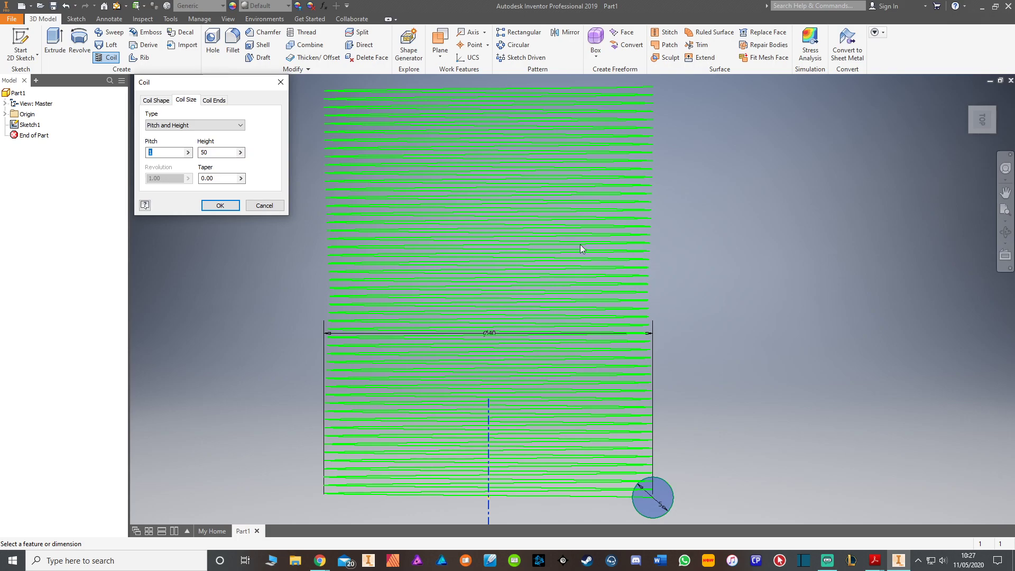
pyautogui.write('20')
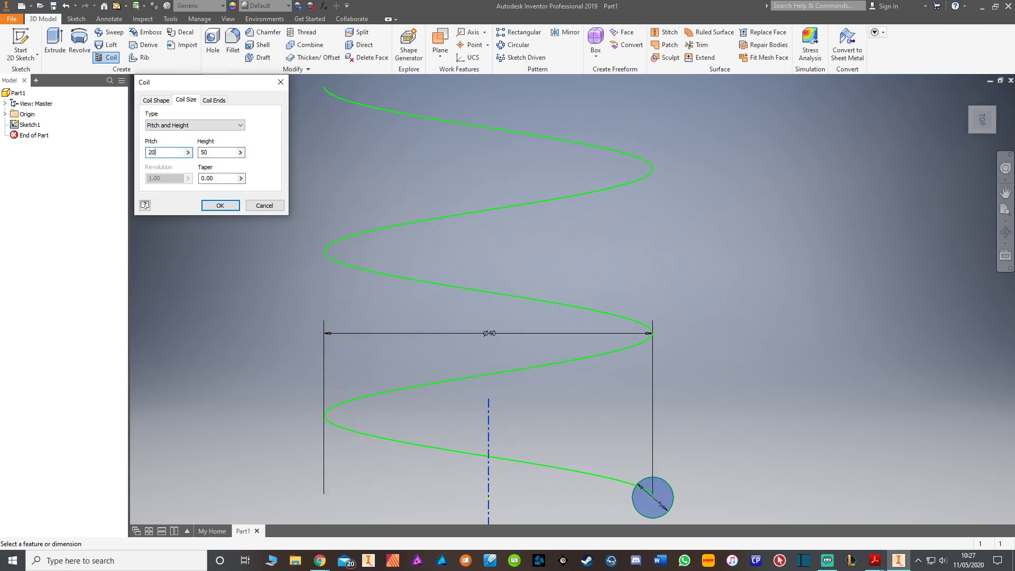
pyautogui.scroll(5, 324, 226)
pyautogui.scroll(-3, 349, 259)
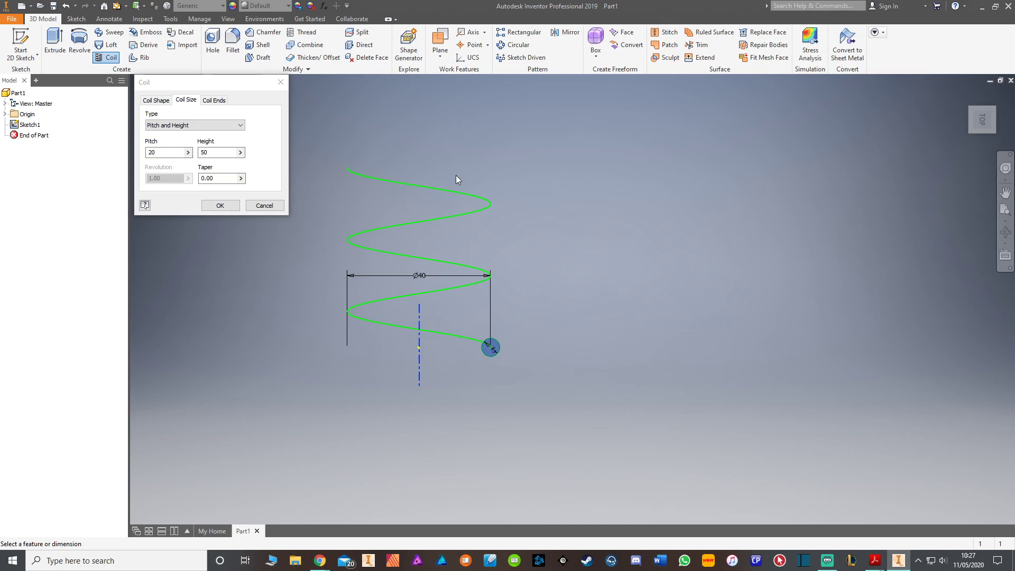
pyautogui.moveTo(163, 153); pyautogui.dragTo(99, 150)
pyautogui.write('10')
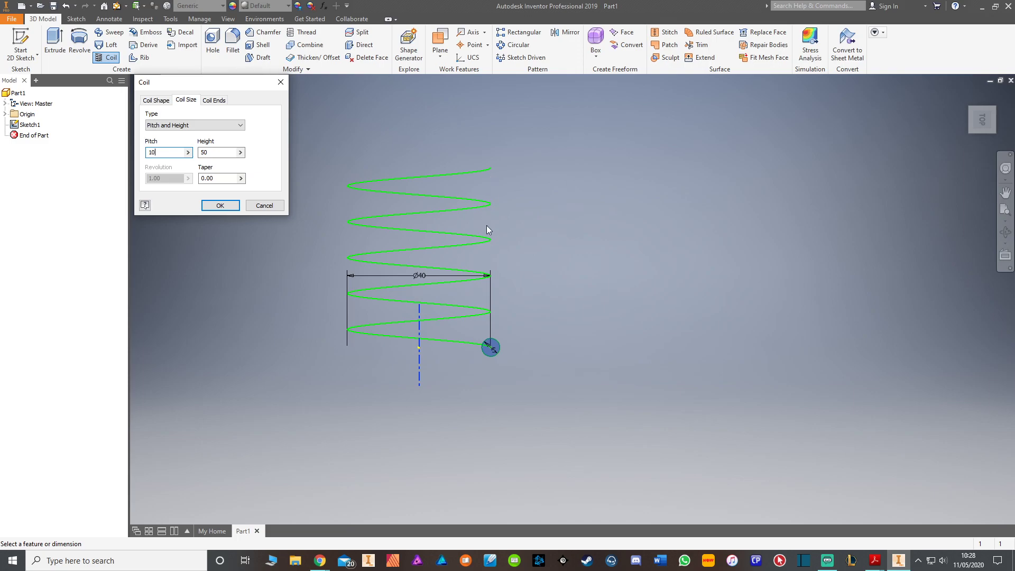
# Step: Define the coil size by Pitch and Revolution with 8 revolutions
pyautogui.click(231, 125)
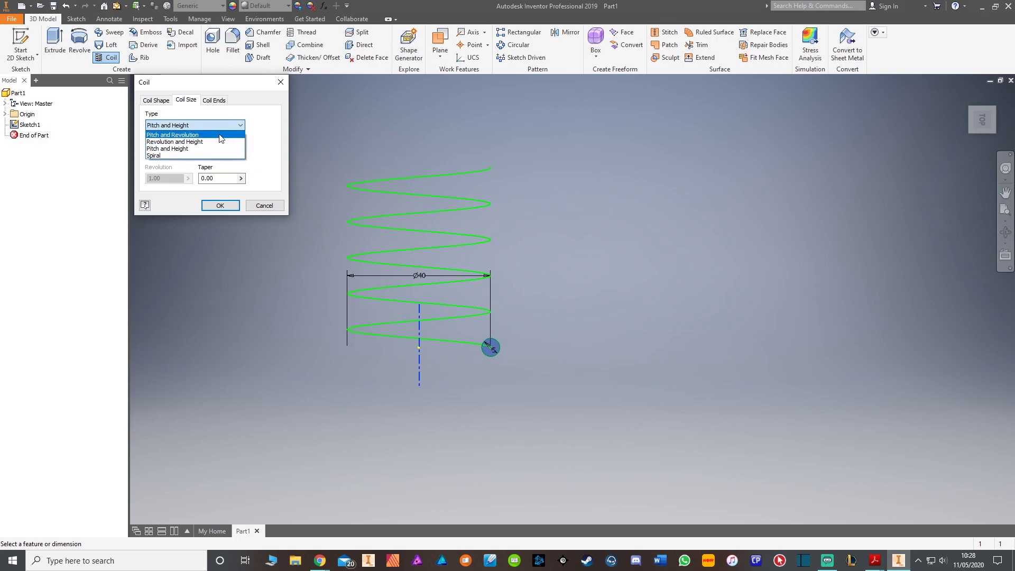
pyautogui.click(222, 136)
pyautogui.press('Tab')
pyautogui.write('8')
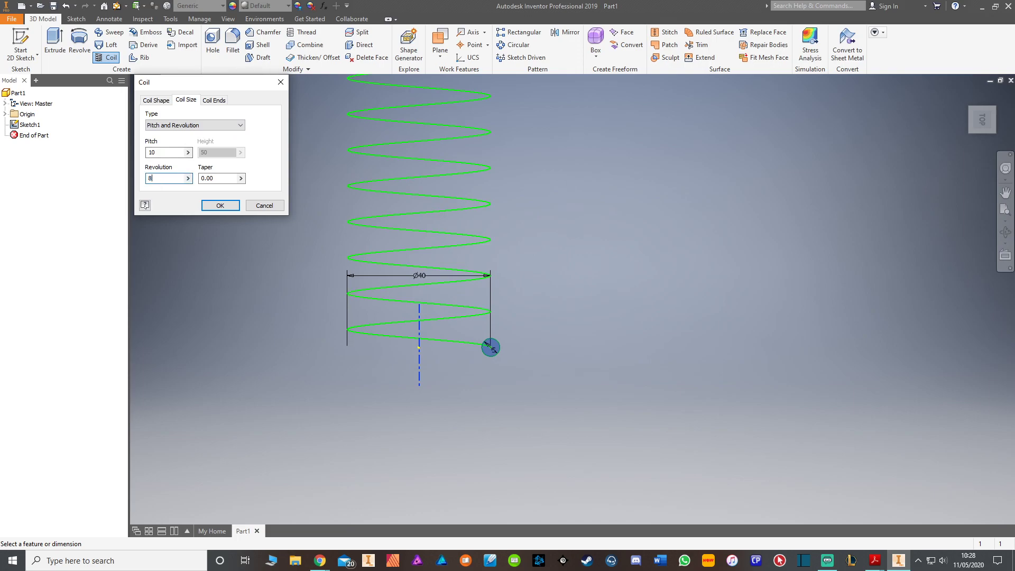
pyautogui.moveTo(440, 238); pyautogui.dragTo(416, 294, button='middle')
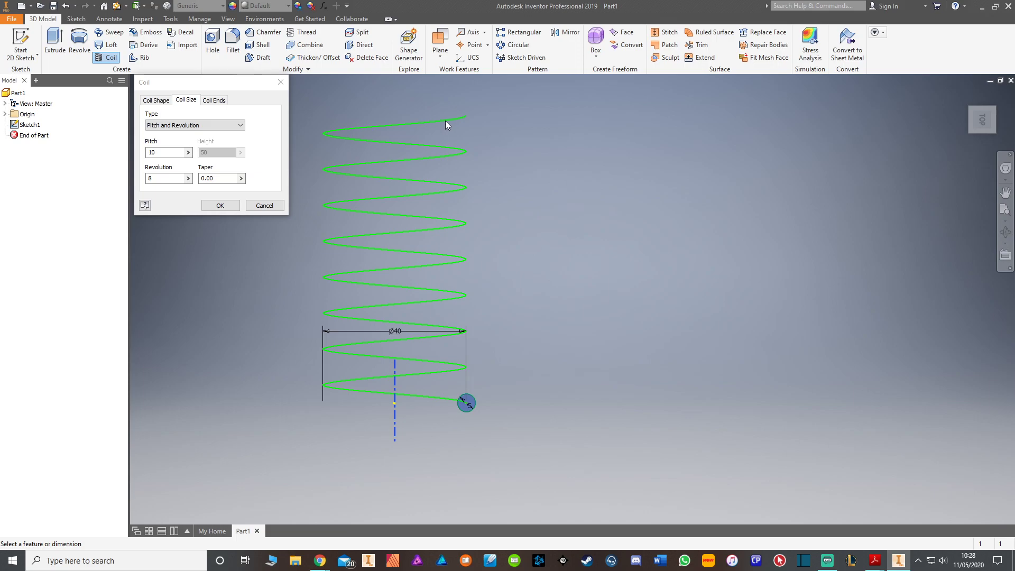
pyautogui.moveTo(527, 261); pyautogui.dragTo(555, 276, button='middle')
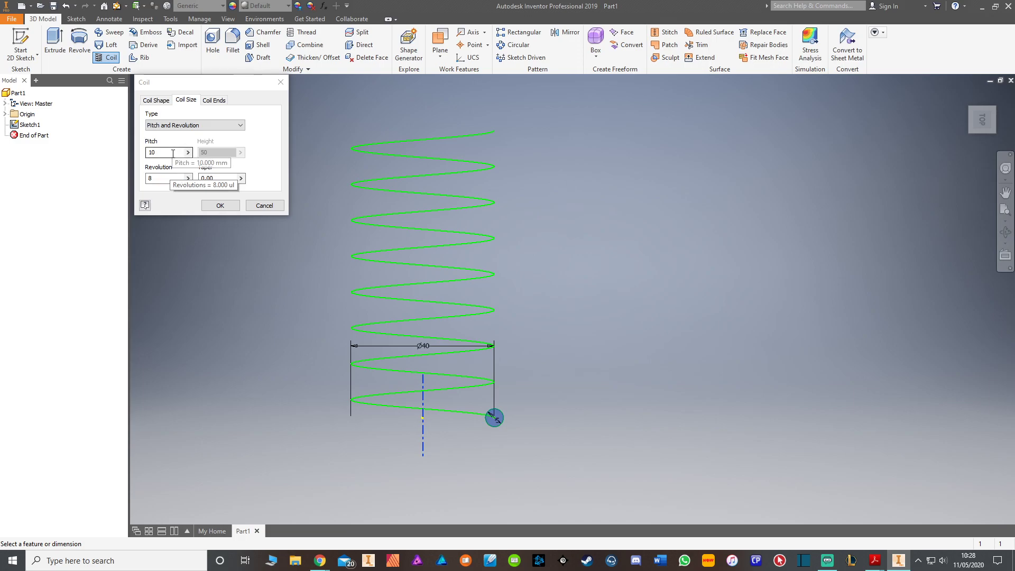
# Step: Define the coil size by Pitch and Height with a height of 80 mm and create the coil
pyautogui.click(220, 125)
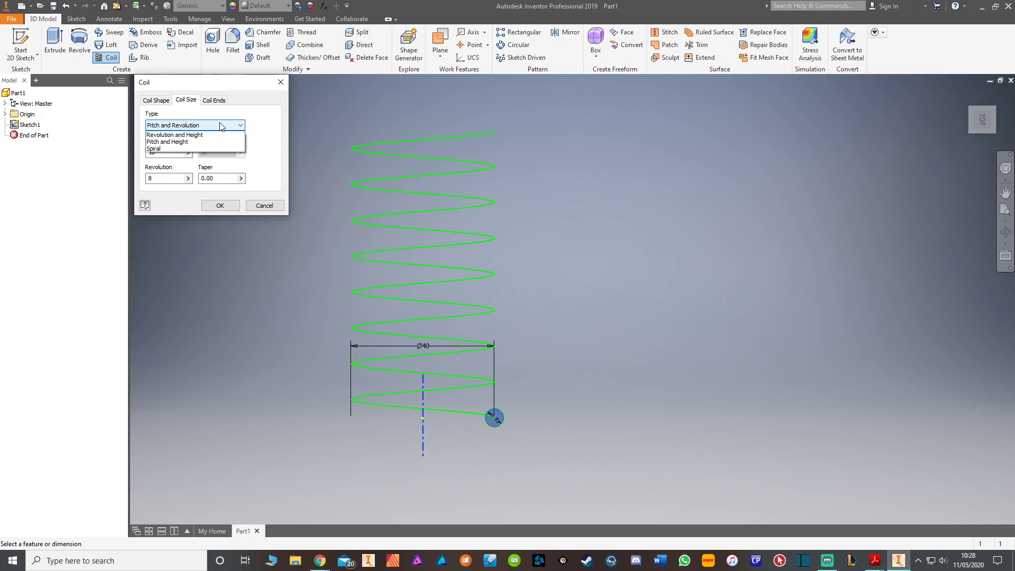
pyautogui.click(187, 151)
pyautogui.moveTo(229, 154); pyautogui.dragTo(159, 154)
pyautogui.write('80')
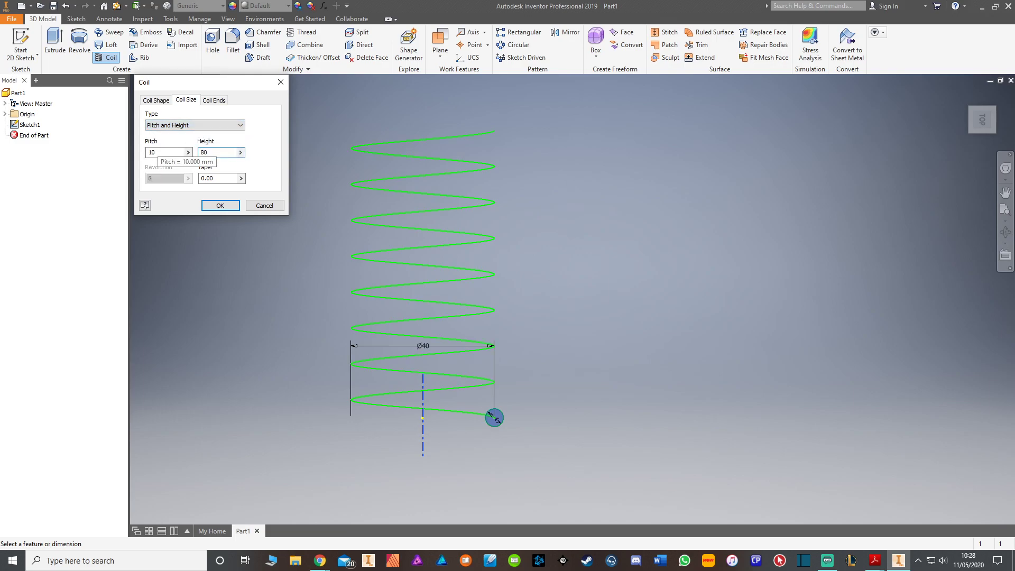
pyautogui.click(220, 205)
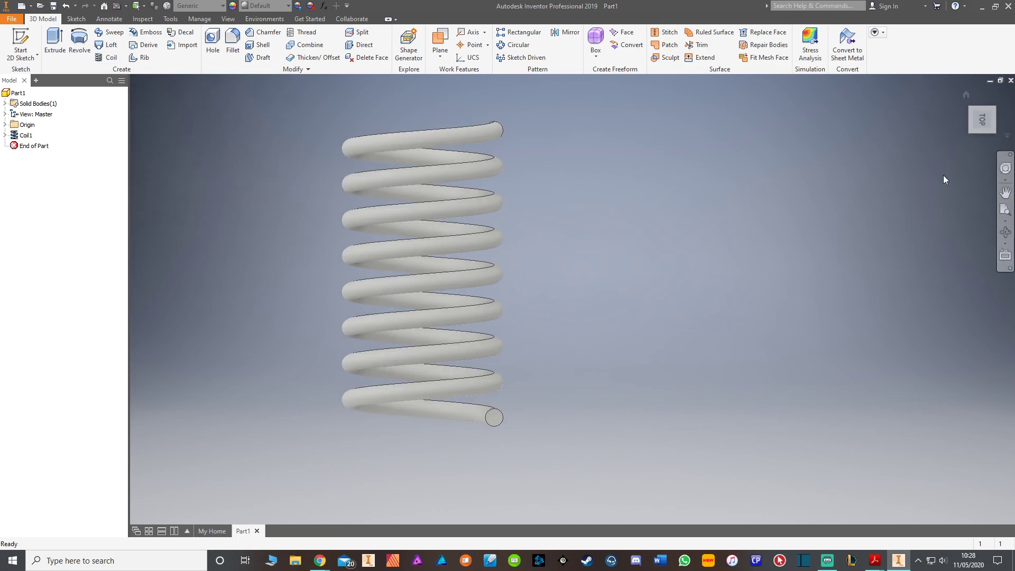
# Step: Open the coil's profile sketch for editing and delete the wire circle
pyautogui.moveTo(985, 119); pyautogui.dragTo(965, 87)
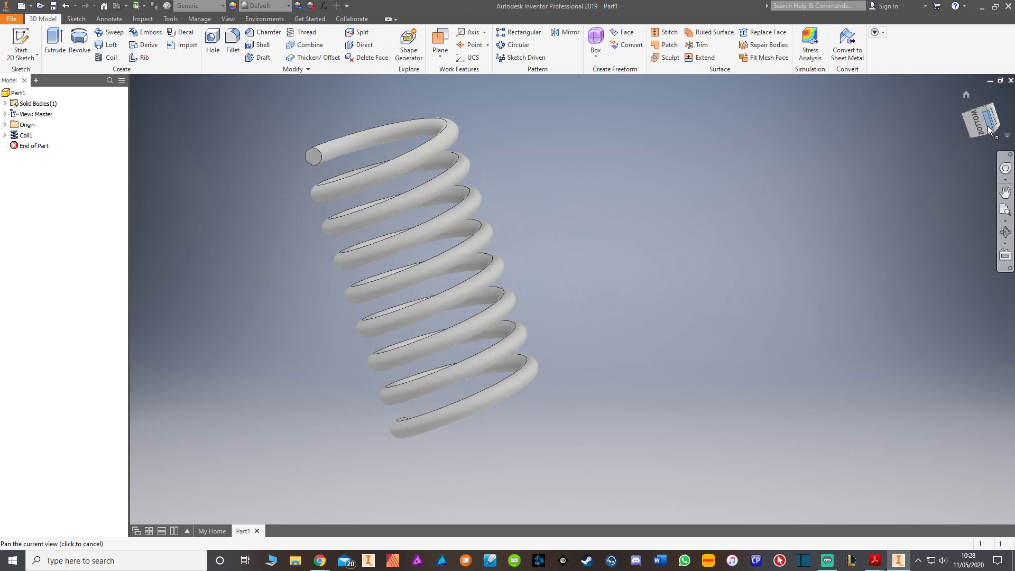
pyautogui.click(26, 136)
pyautogui.click(5, 135)
pyautogui.doubleClick(38, 146)
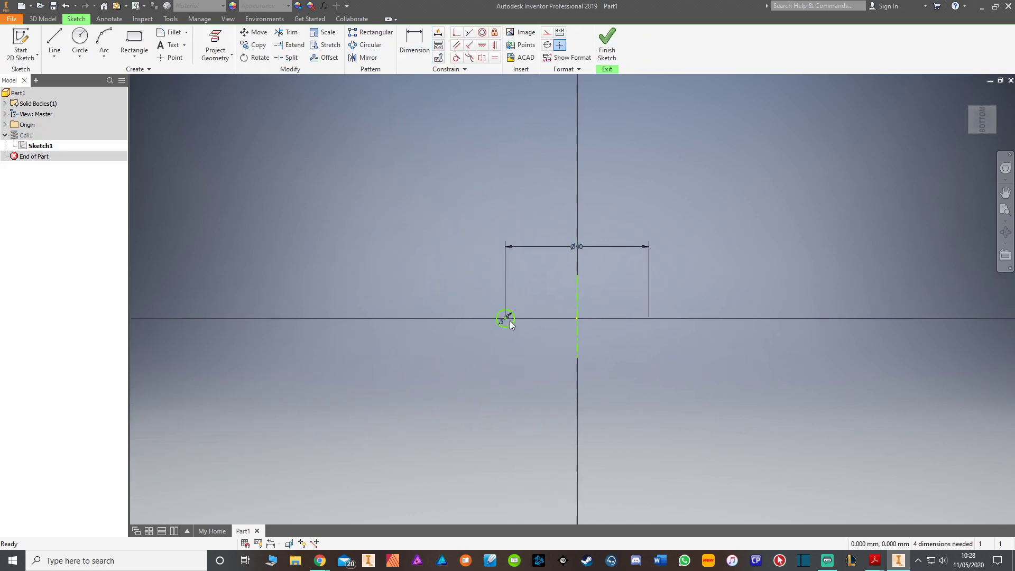
pyautogui.moveTo(487, 306); pyautogui.dragTo(487, 307)
pyautogui.press('Delete')
# Step: Sketch a 5 mm by 5 mm two-point center rectangle on the horizontal axis, to the left of the centerline
pyautogui.click(135, 39)
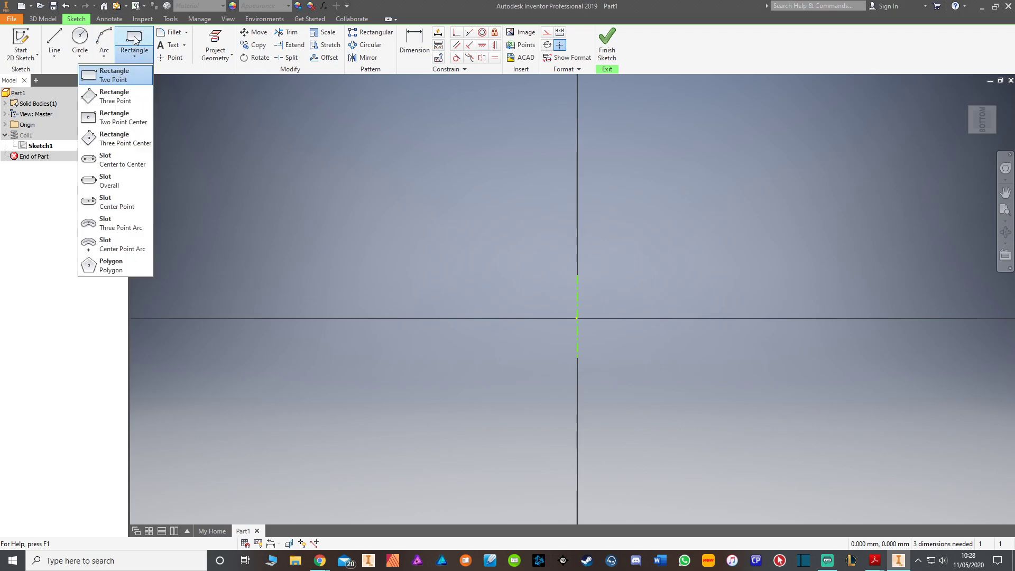
pyautogui.click(119, 117)
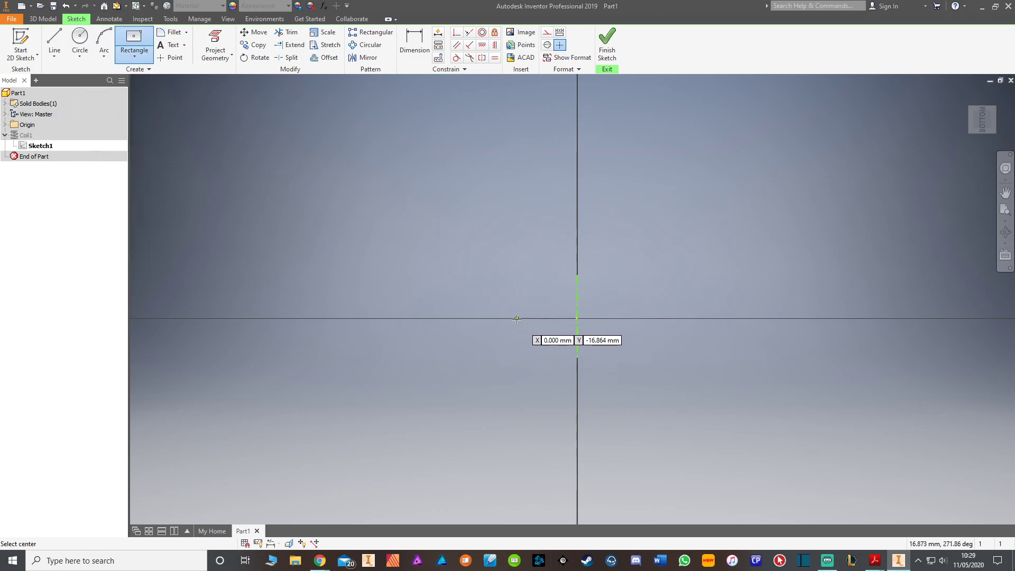
pyautogui.click(482, 319)
pyautogui.write('5')
pyautogui.press('Tab')
pyautogui.write('5')
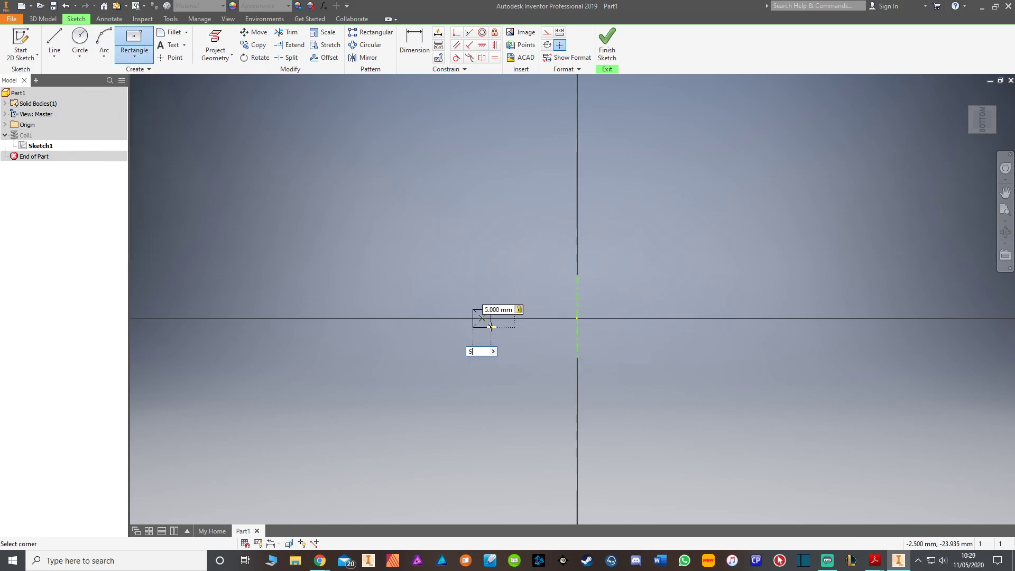
pyautogui.press('Return')
# Step: Dimension the square's inner edge about the centerline as a 40 mm diameter and finish the sketch
pyautogui.press('d')
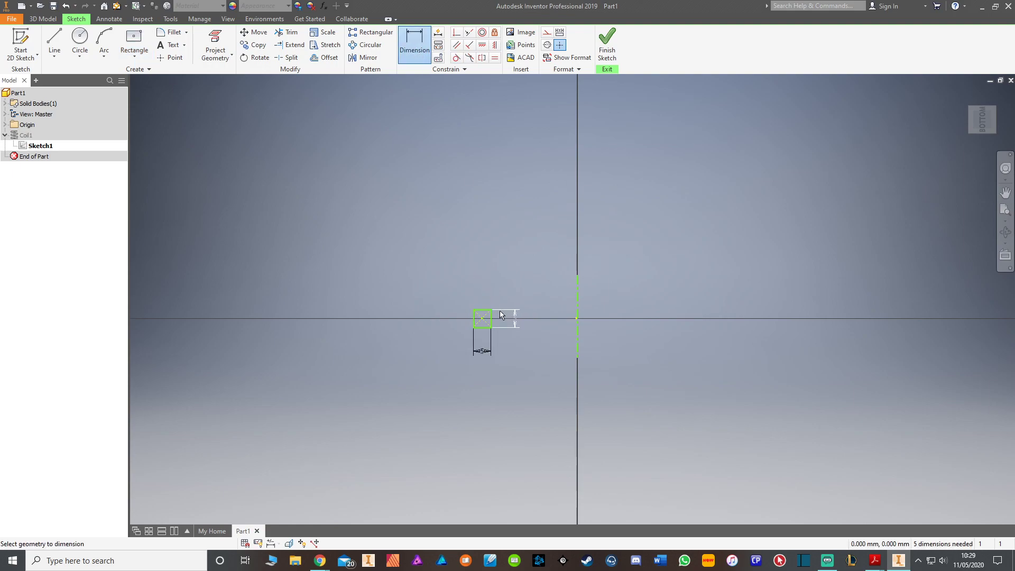
pyautogui.click(492, 320)
pyautogui.click(578, 330)
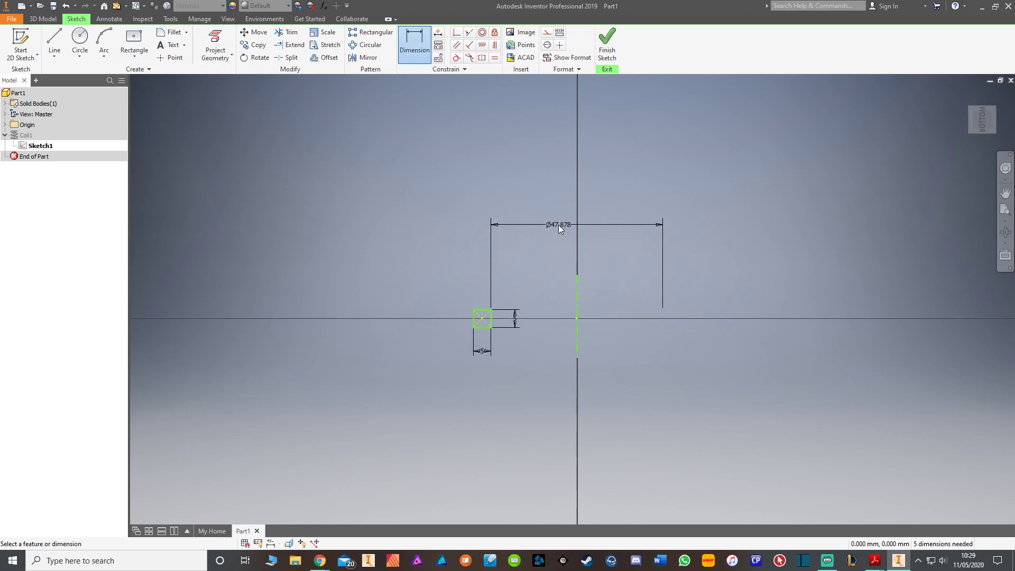
pyautogui.click(563, 223)
pyautogui.write('40')
pyautogui.press('Return')
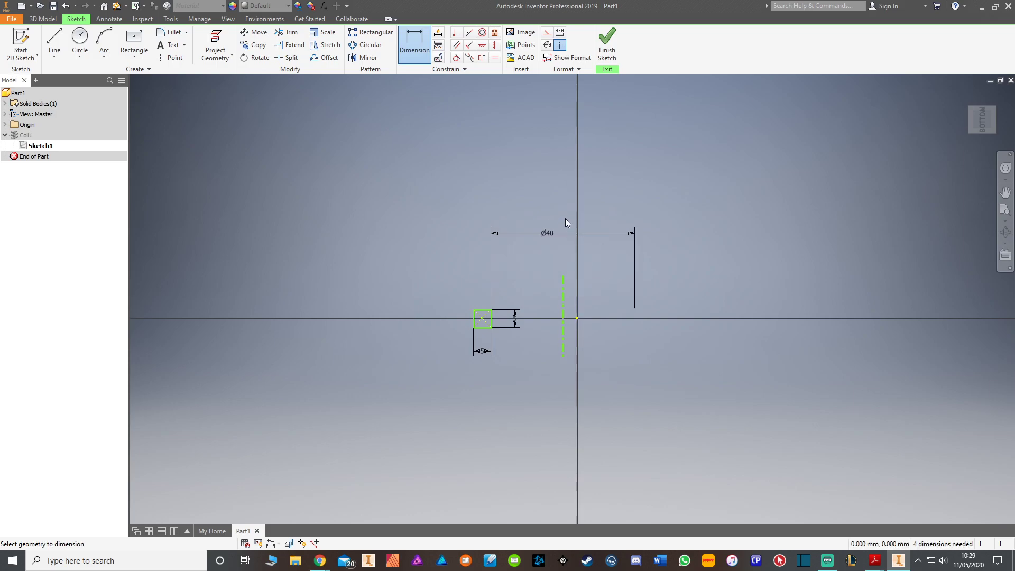
pyautogui.press('Escape')
pyautogui.click(606, 48)
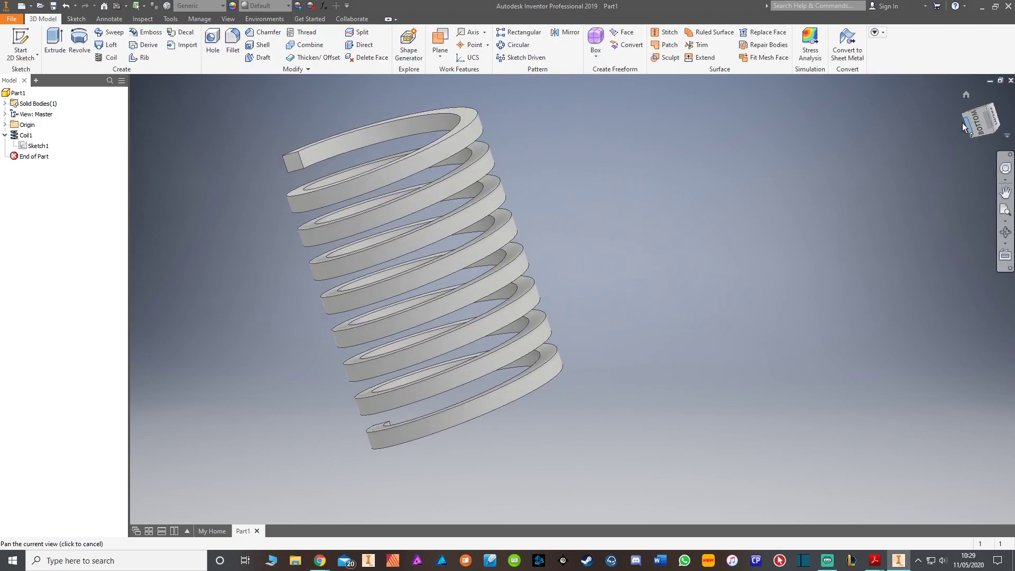
pyautogui.moveTo(980, 120); pyautogui.dragTo(982, 130)
pyautogui.moveTo(423, 274)
pyautogui.keyDown('shift'); pyautogui.mouseDown(button='middle')
pyautogui.moveTo(450, 275)
pyautogui.moveTo(455, 206)
pyautogui.moveTo(457, 281)
pyautogui.moveTo(465, 232)
pyautogui.moveTo(423, 212)
pyautogui.moveTo(439, 286)
pyautogui.moveTo(402, 280)
pyautogui.mouseUp(button='middle'); pyautogui.keyUp('shift')
pyautogui.click(997, 118)
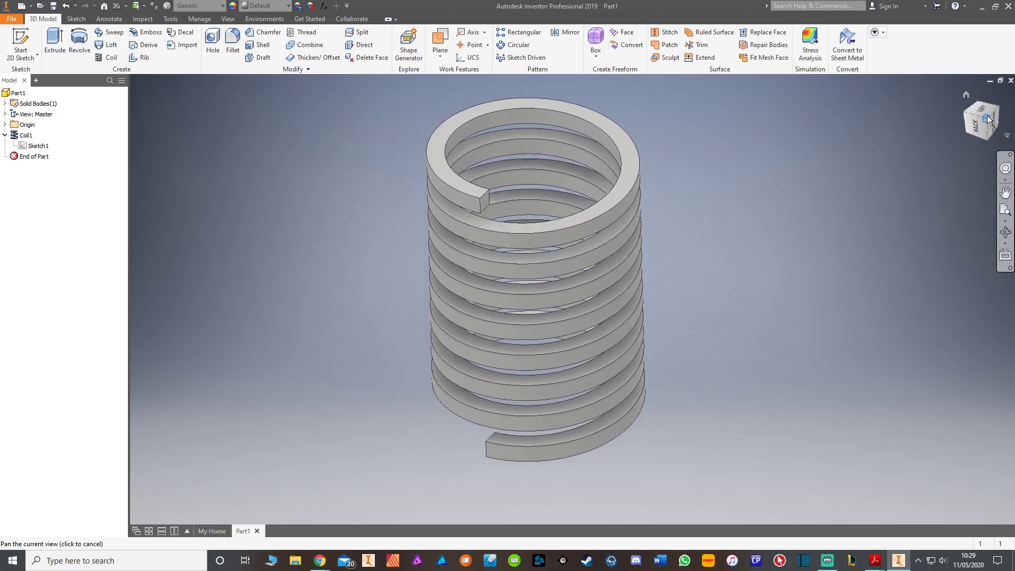